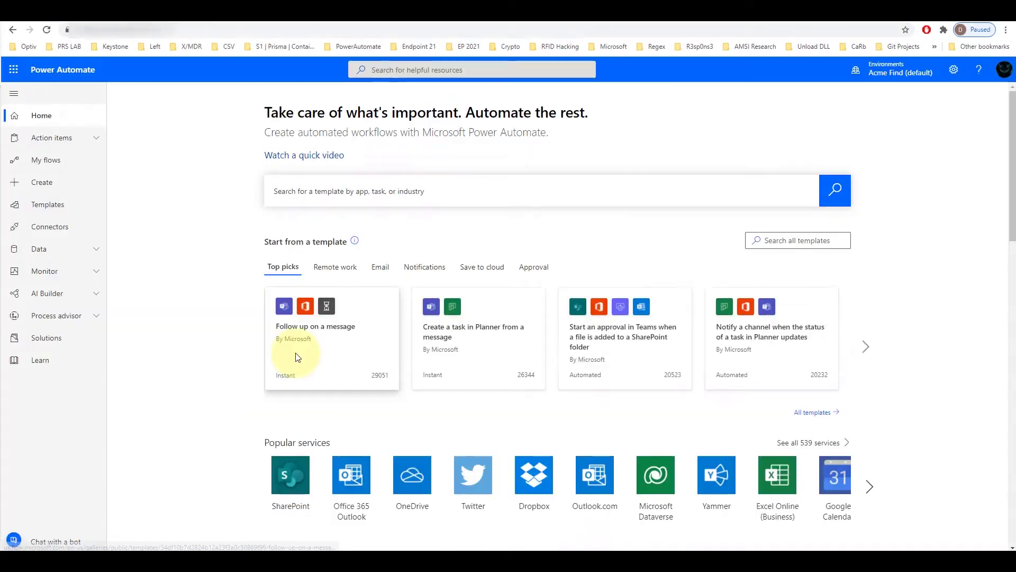
Step: Open the Endpoint Evaluation flow from My flows in the designer
click(66, 167)
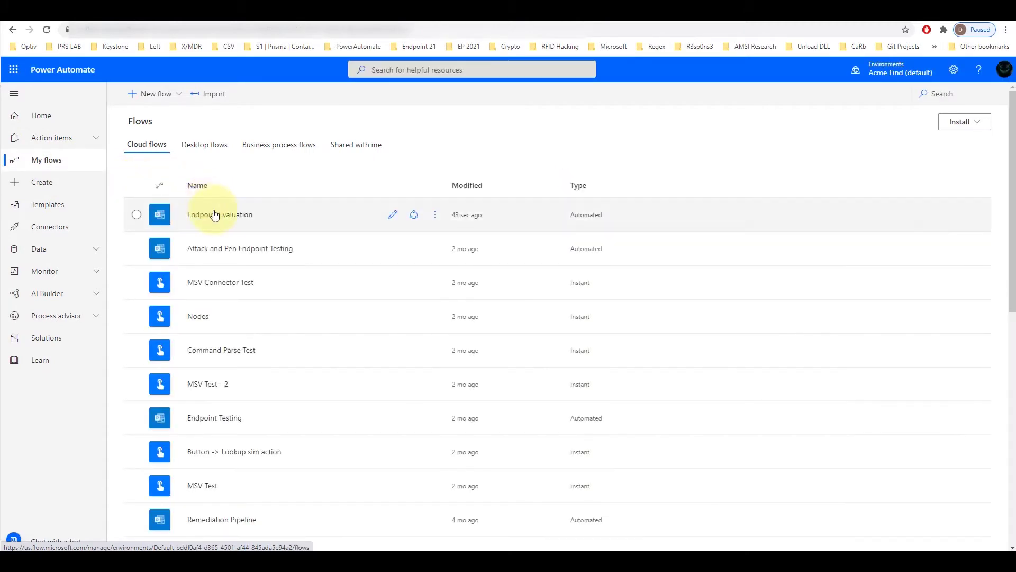
click(401, 220)
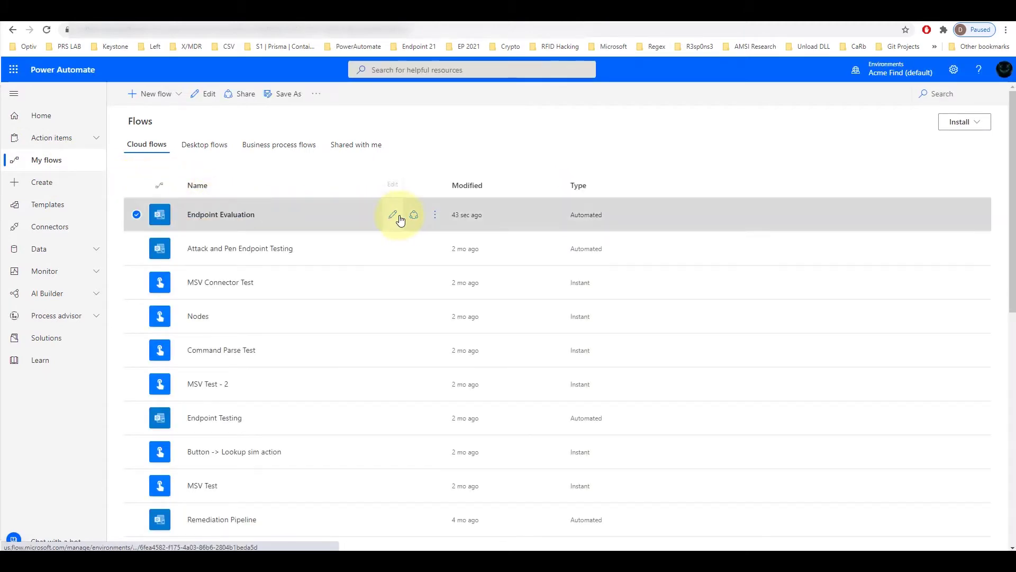
click(399, 217)
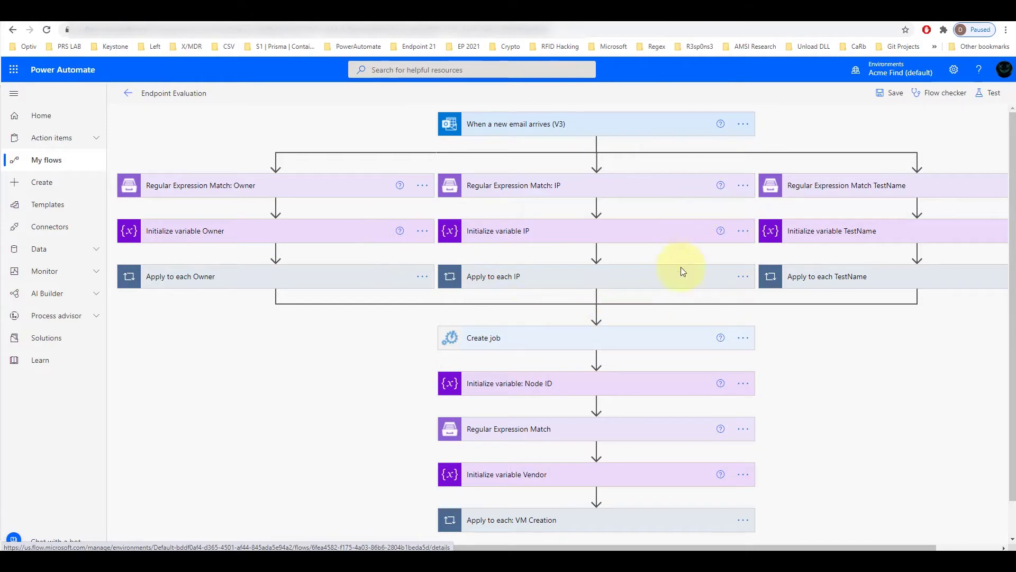
click(584, 134)
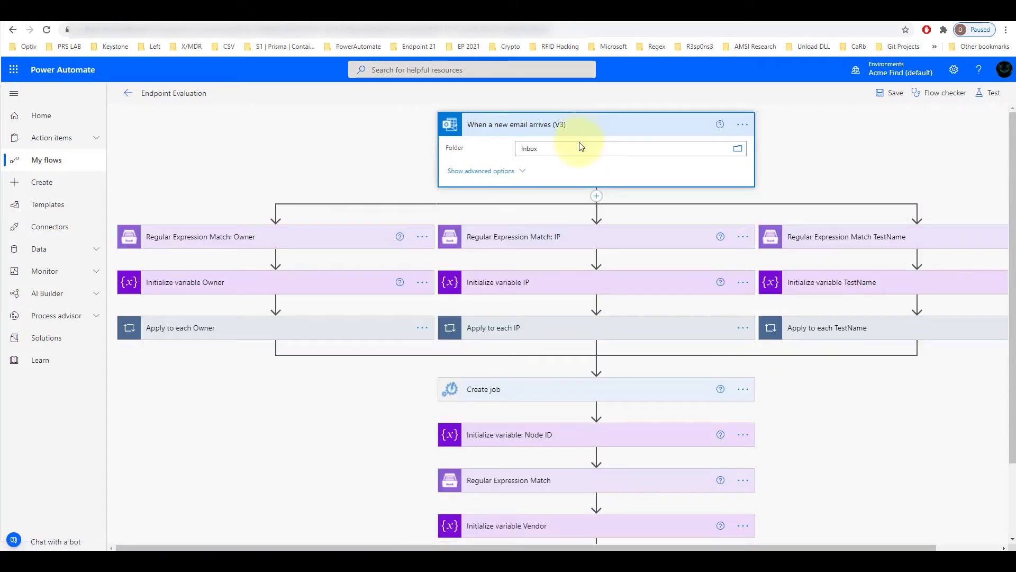
click(484, 175)
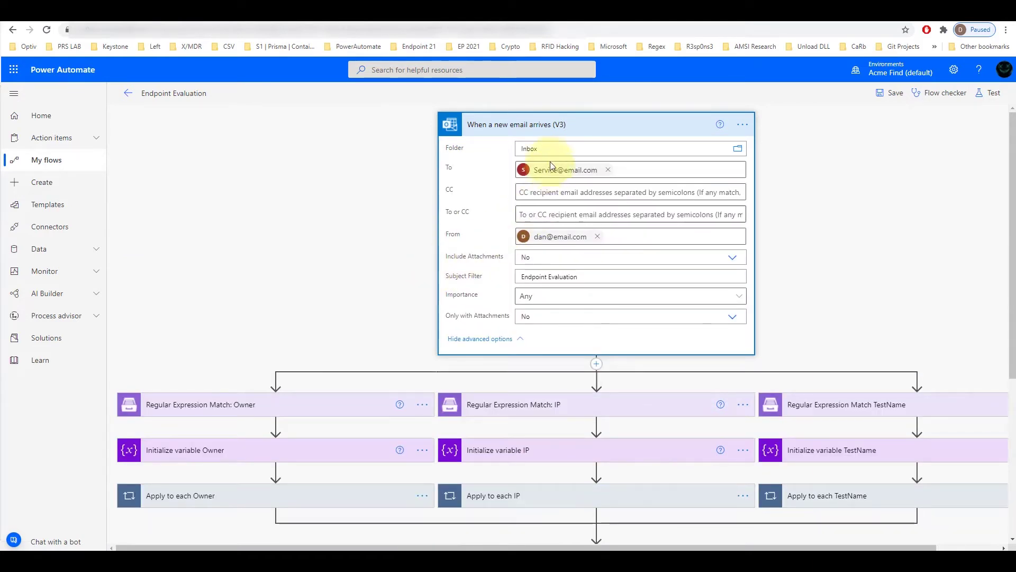
click(536, 174)
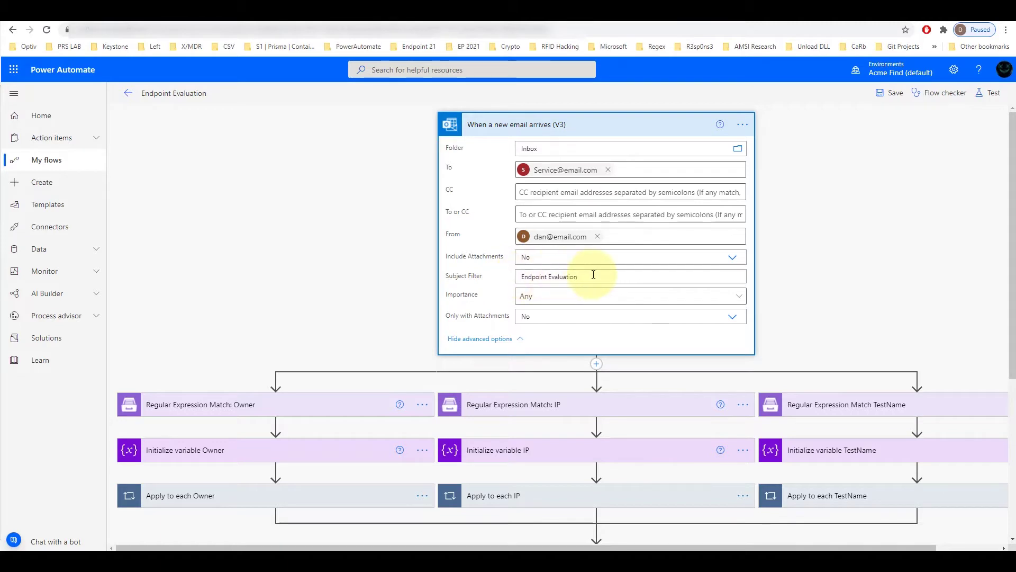
drag(590, 275, 516, 288)
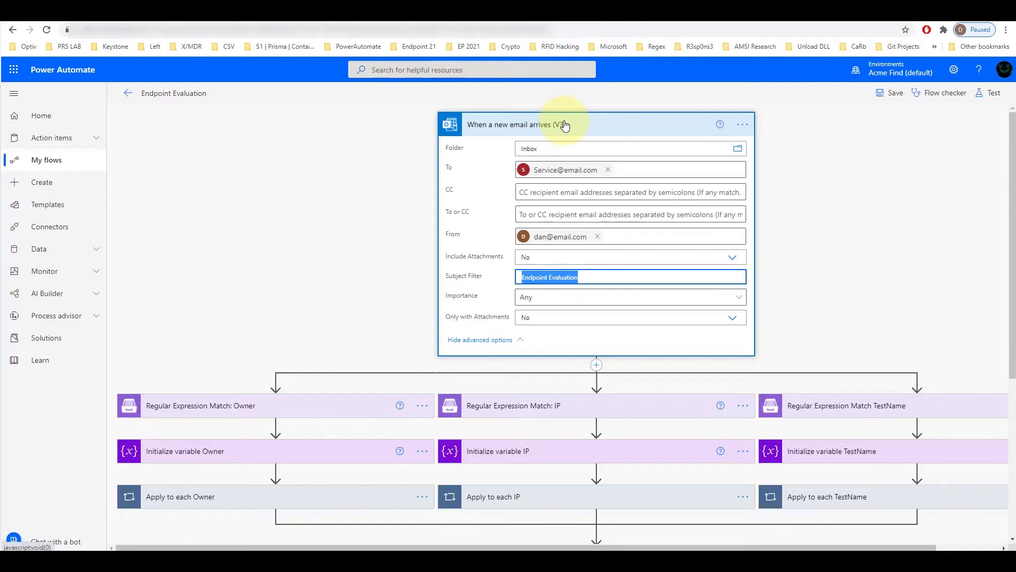
click(395, 295)
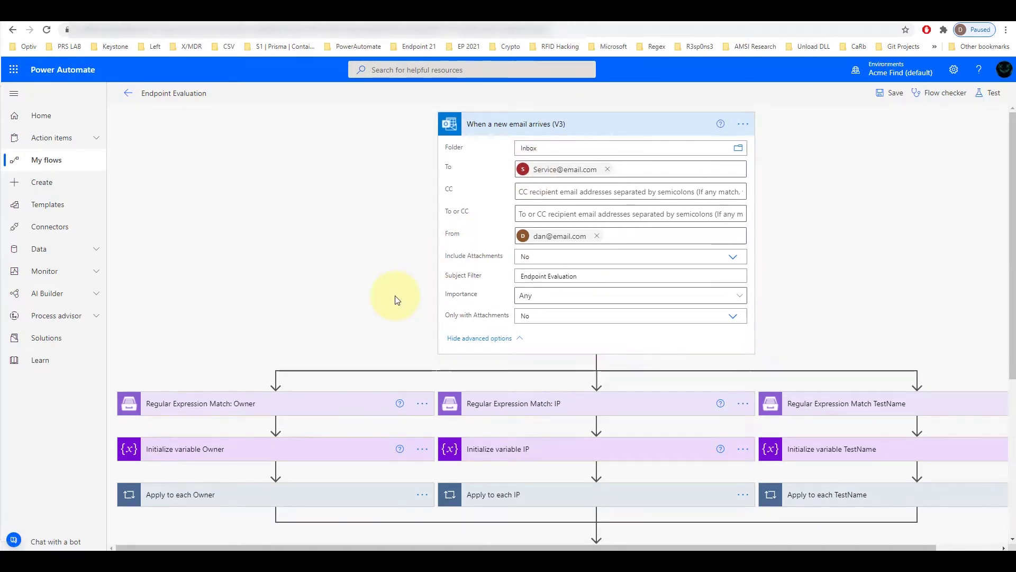
Step: Collapse the email trigger and inspect the Owner and IP regex patterns
click(604, 124)
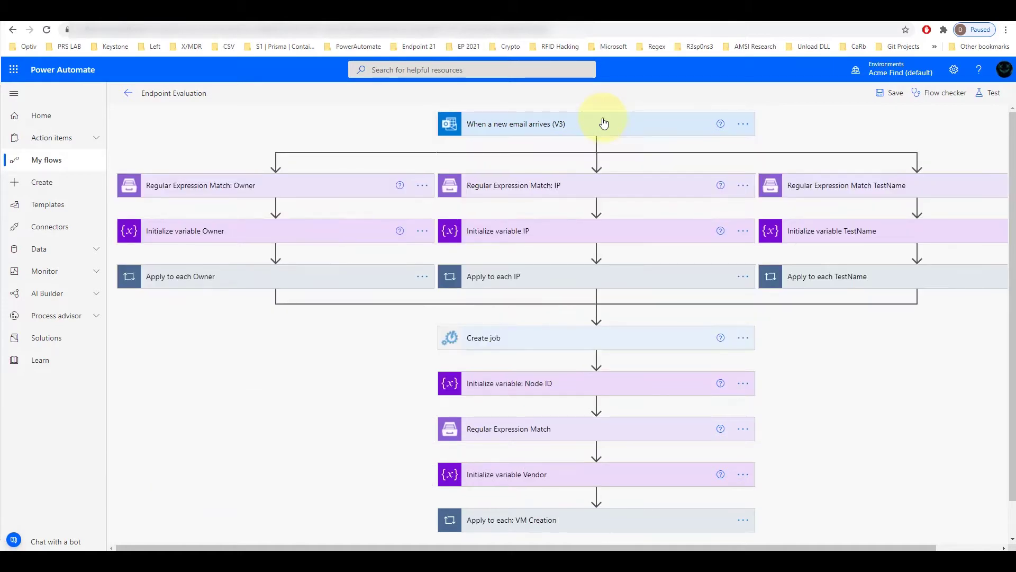
click(242, 185)
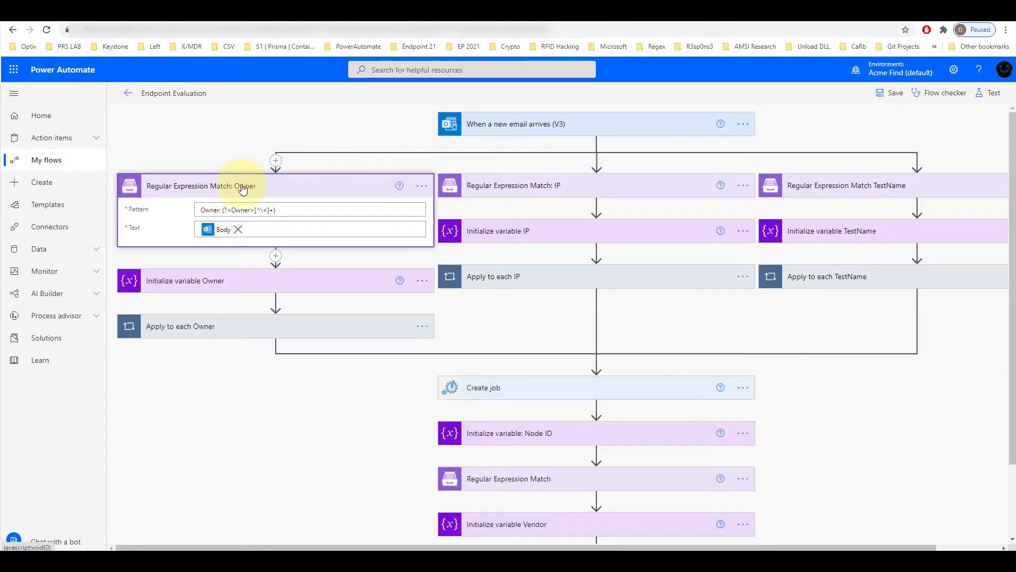
triple_click(305, 207)
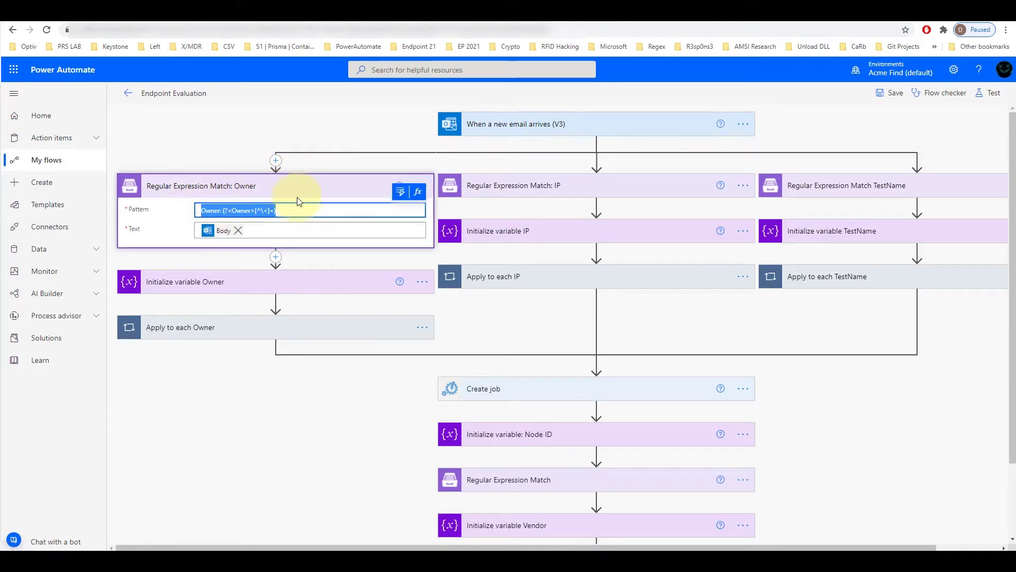
click(539, 183)
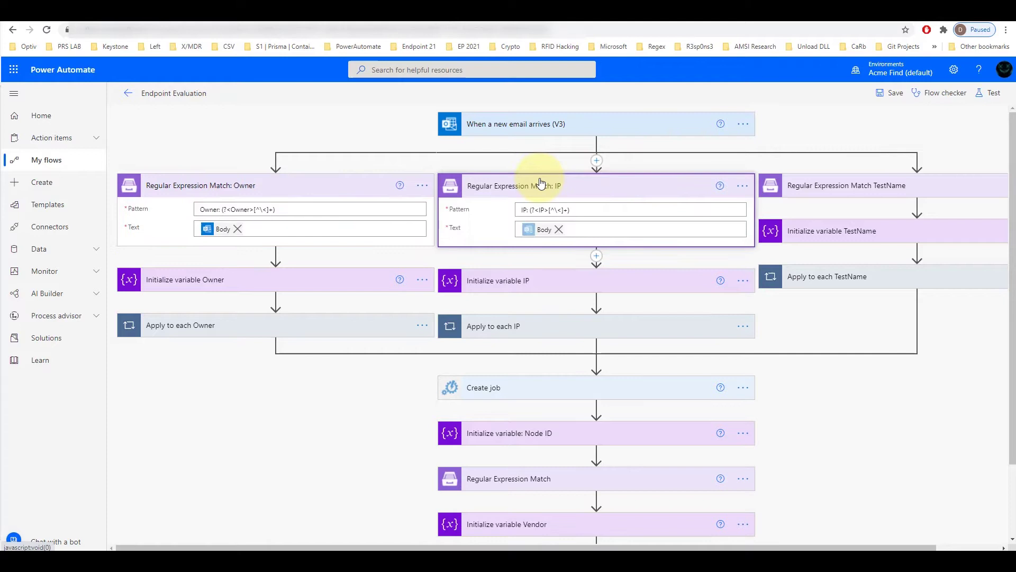
drag(583, 208, 518, 212)
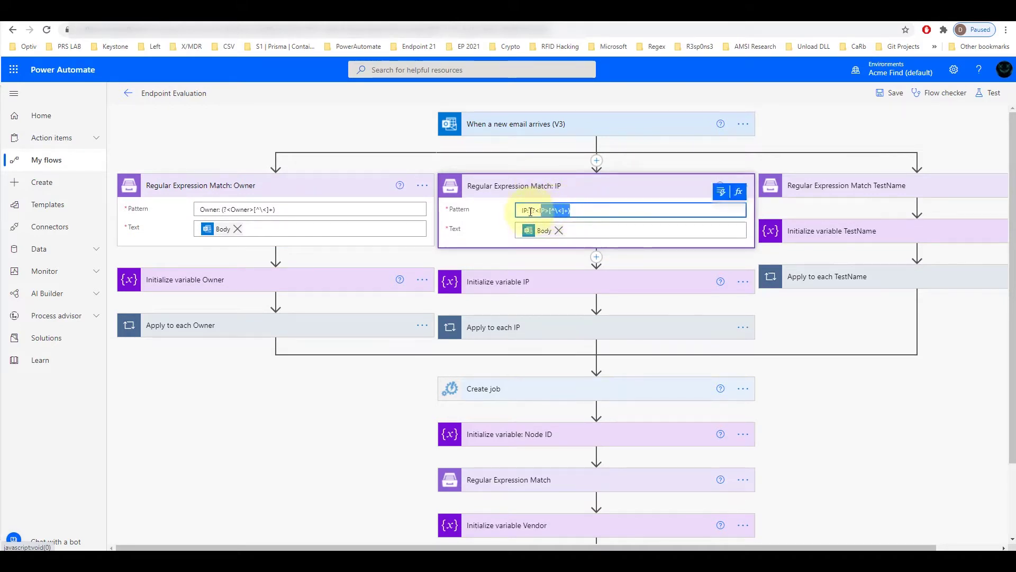
Step: Inspect the TestName regex pattern, then collapse the Owner and IP match steps
click(822, 186)
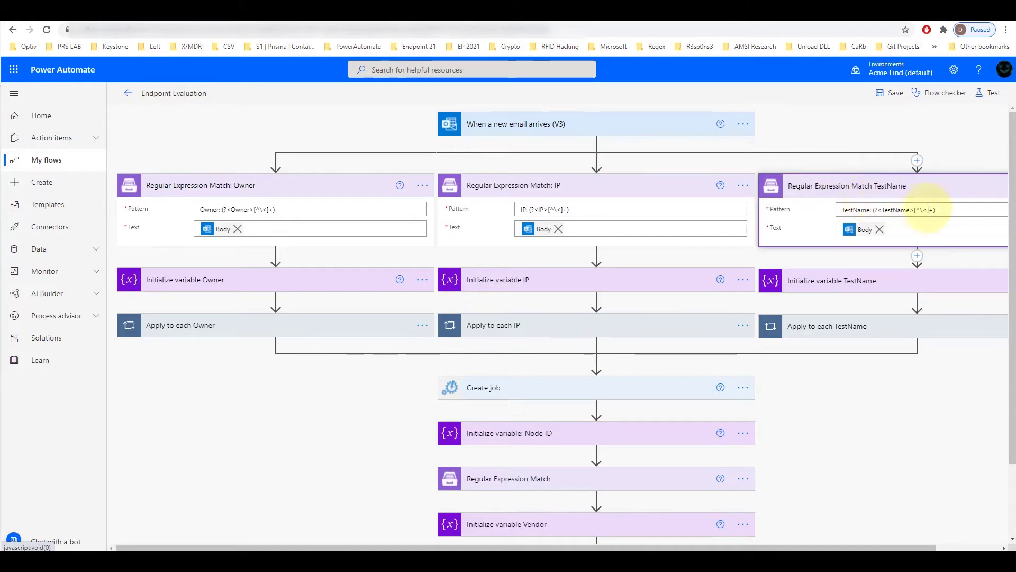
drag(955, 210, 843, 194)
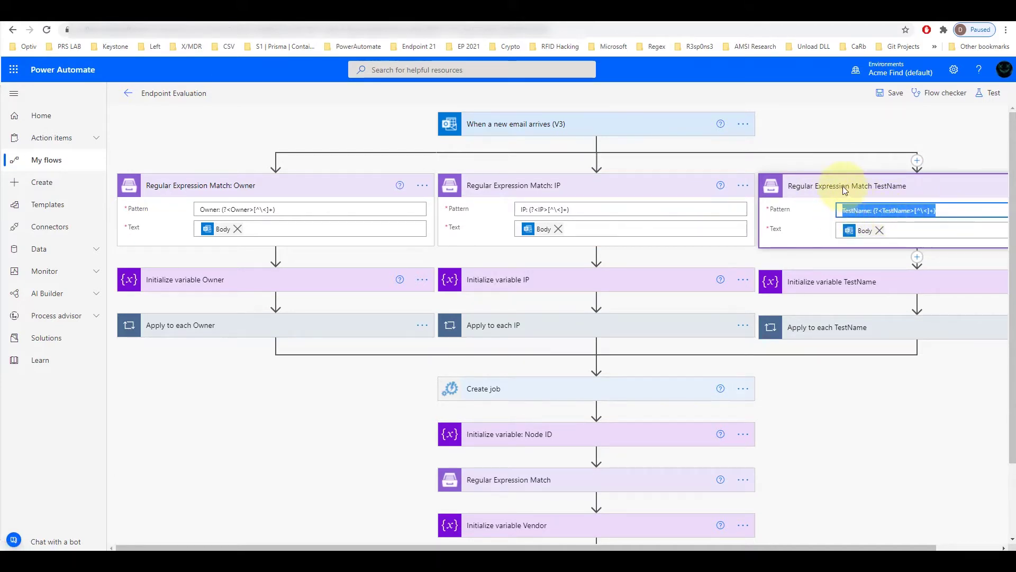
click(842, 186)
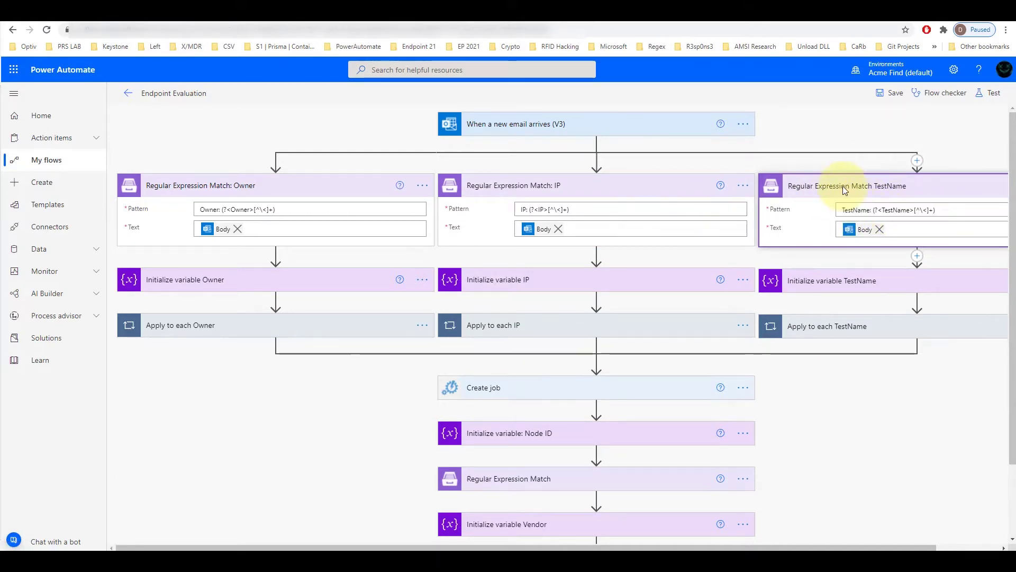
click(251, 191)
click(562, 188)
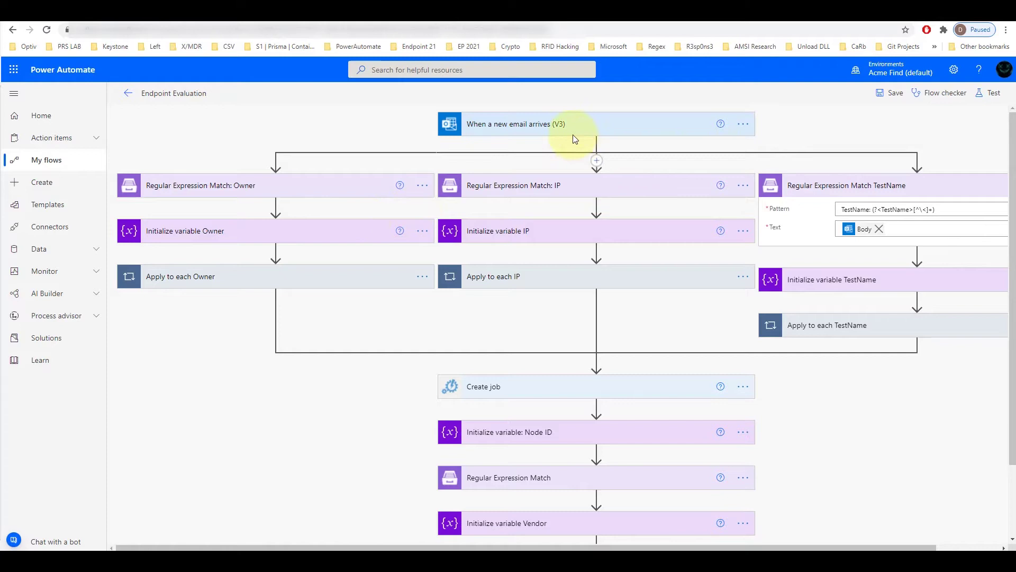
Step: Expand the Initialize variable steps for Owner, IP and TestName
click(324, 239)
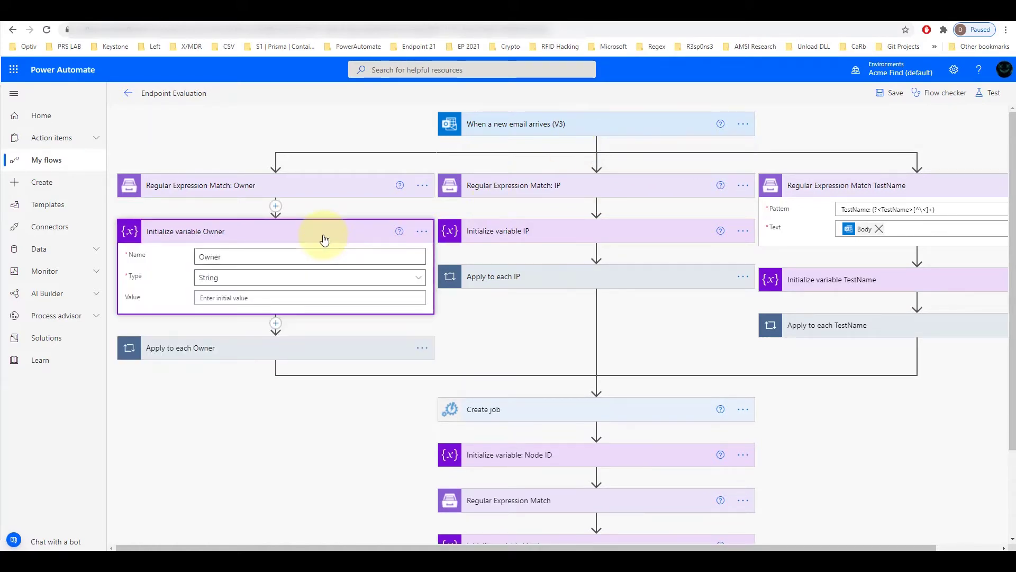
click(511, 231)
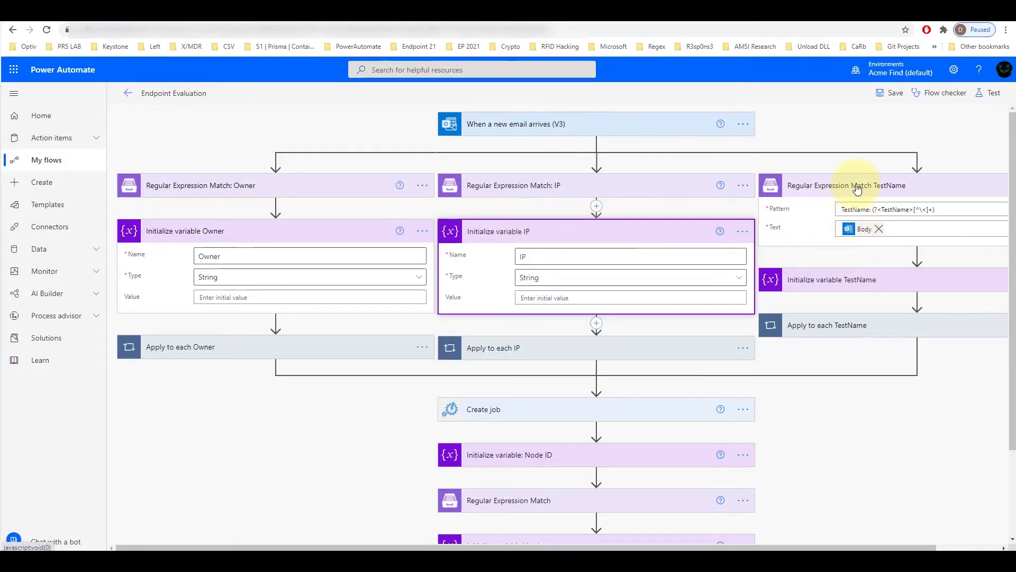
click(831, 236)
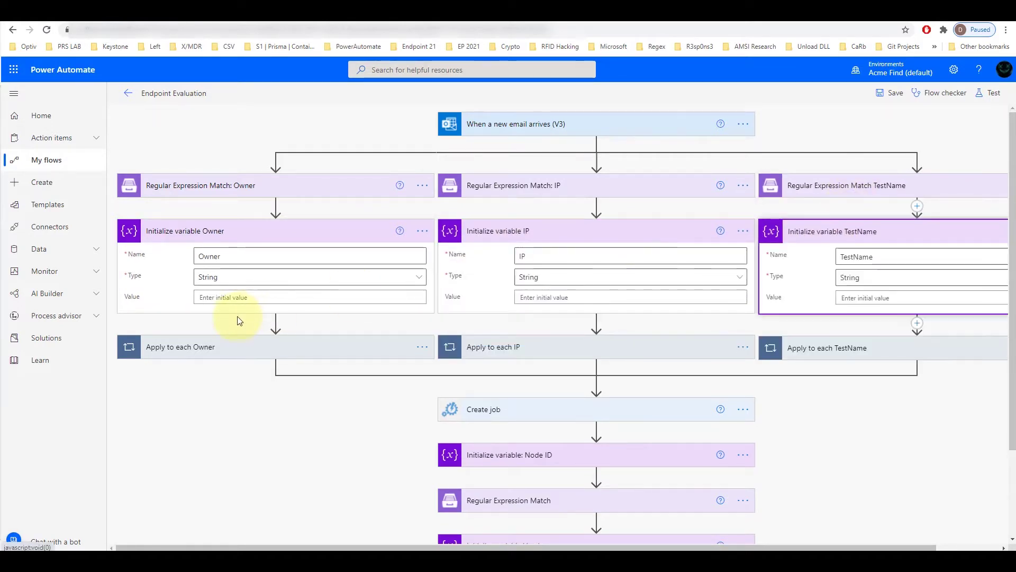
Step: Expand the Apply to each loops for Owner, IP and TestName
click(215, 348)
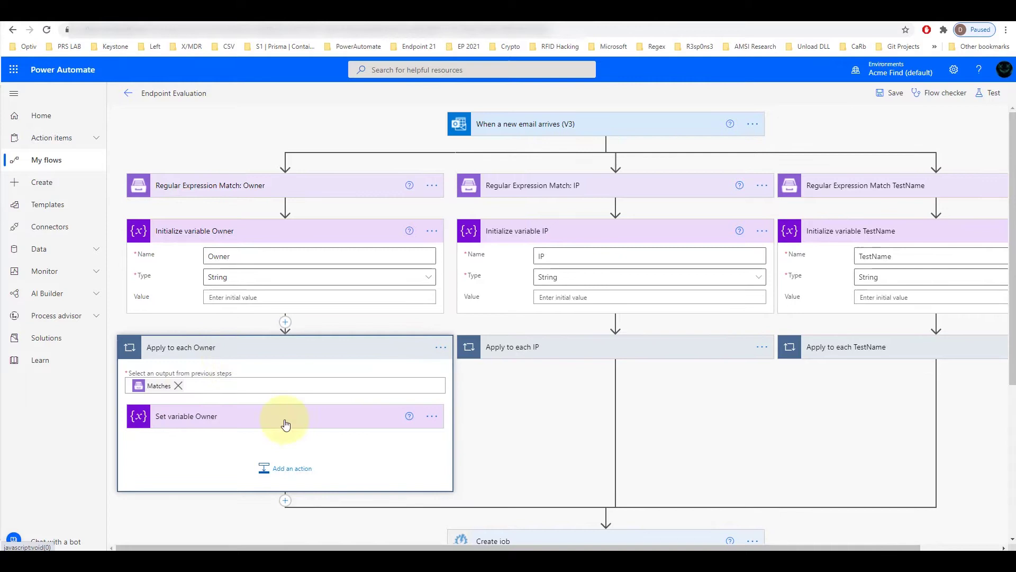
click(543, 350)
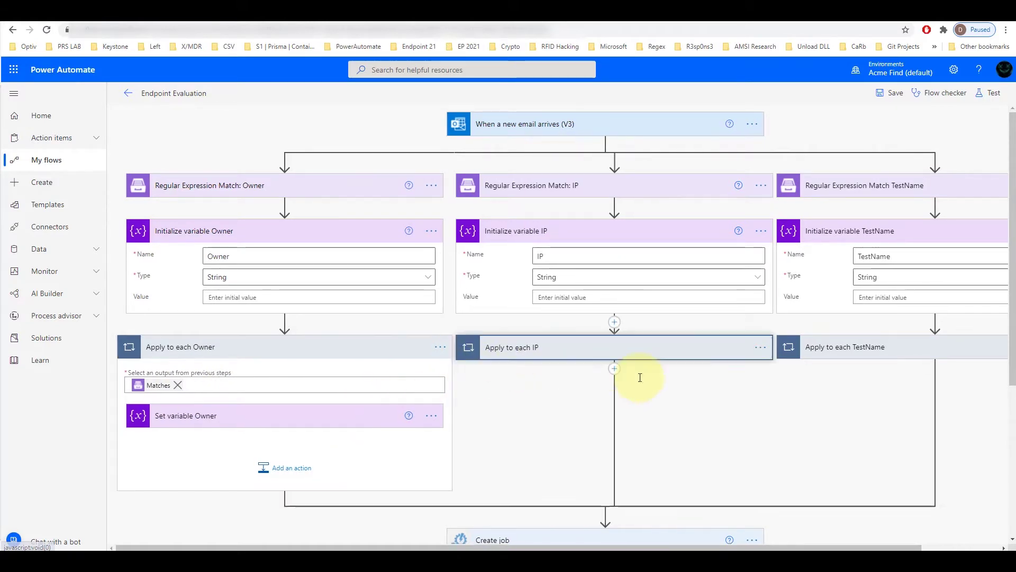
click(833, 352)
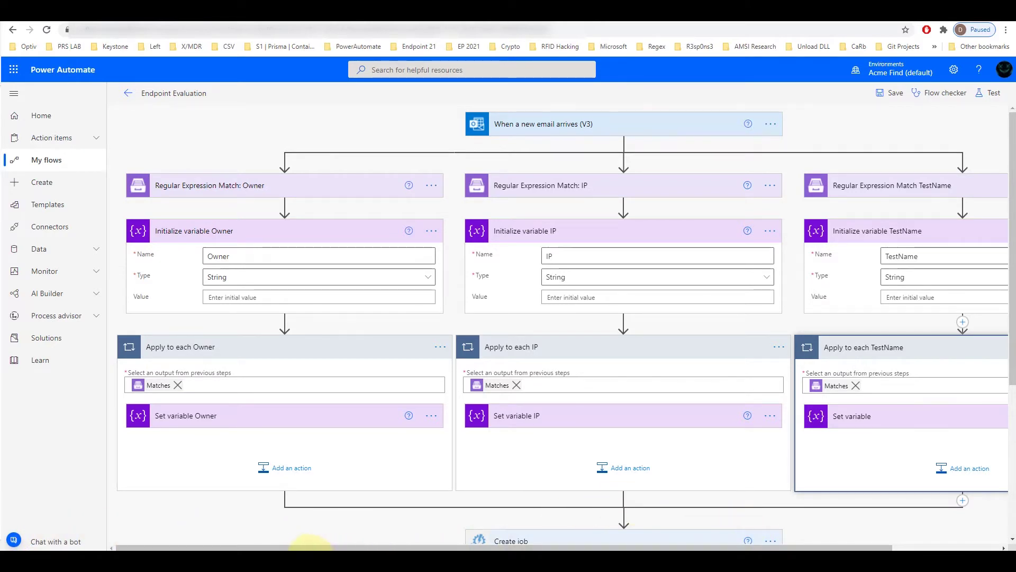
mouse_move(278, 547)
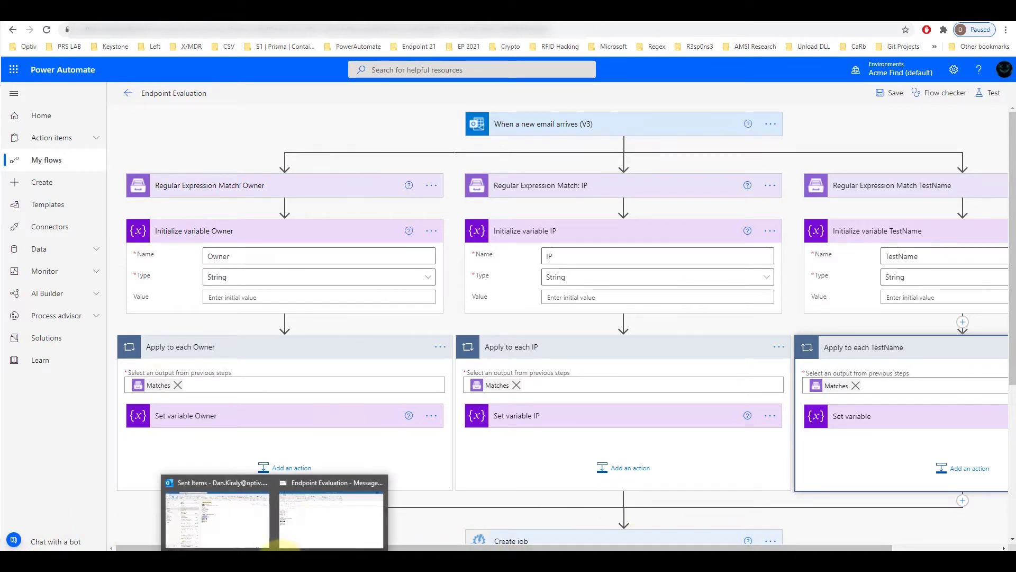
click(326, 518)
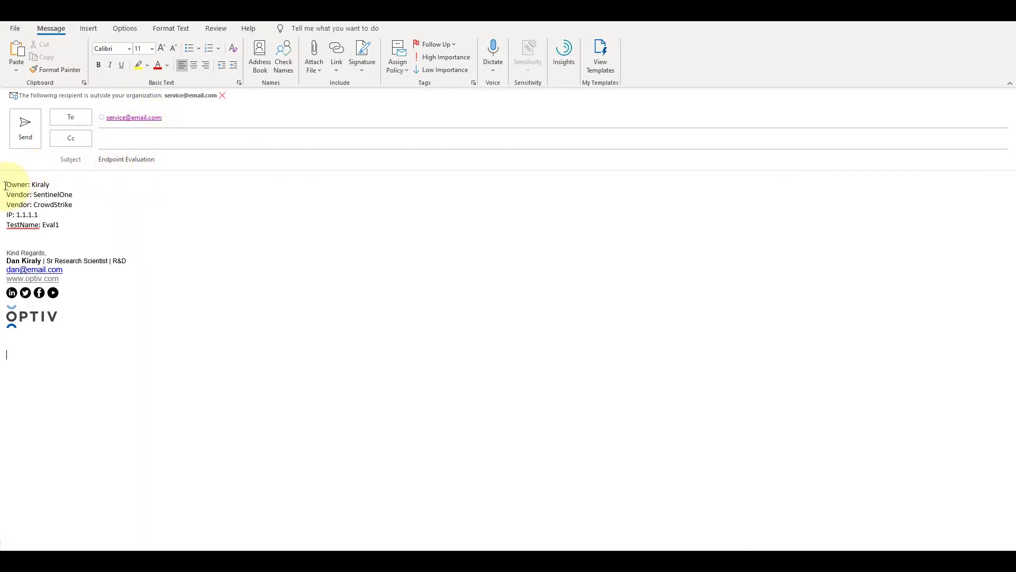
drag(6, 186, 74, 194)
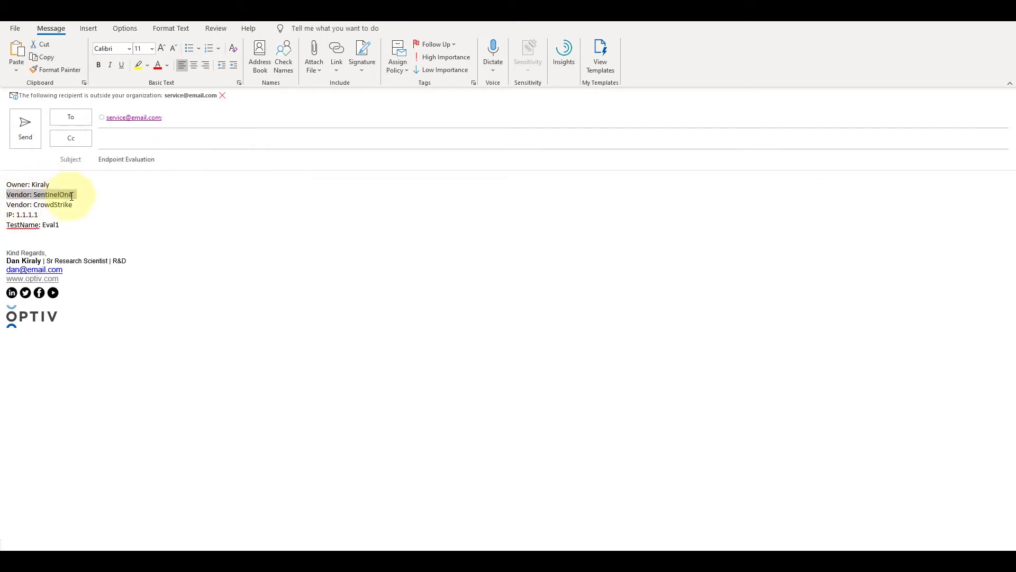
drag(6, 205, 74, 204)
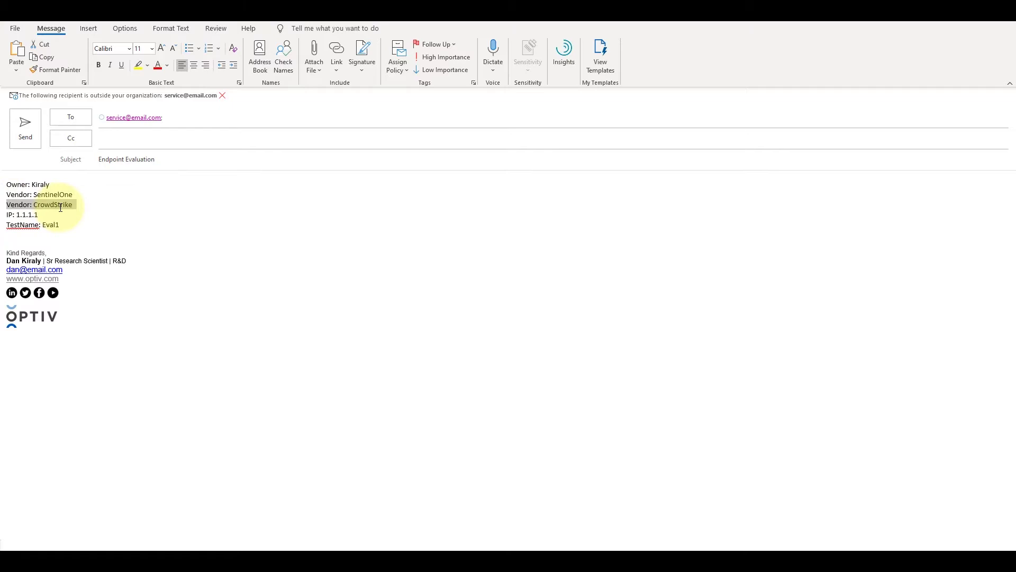
drag(7, 215, 62, 226)
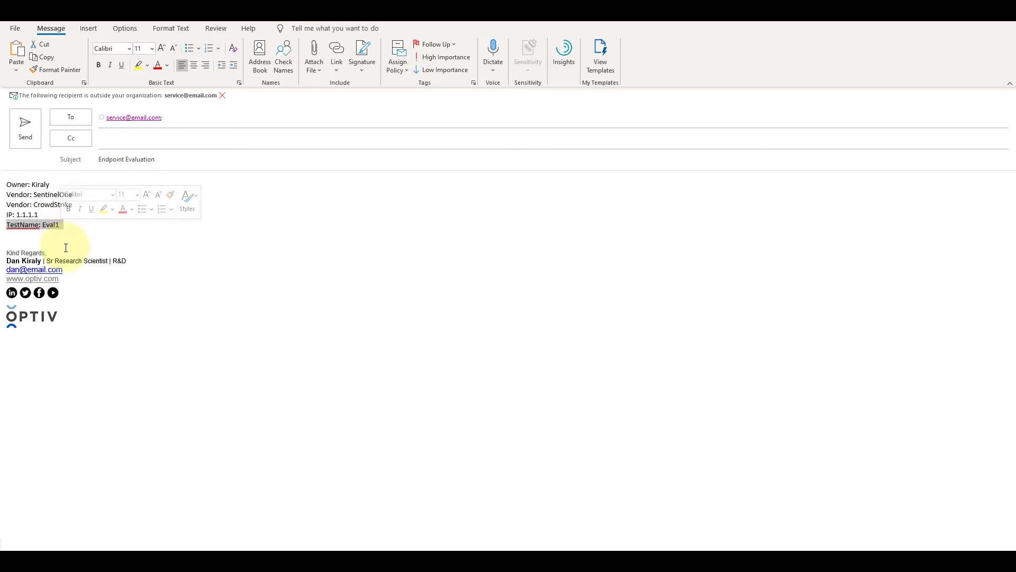
click(309, 318)
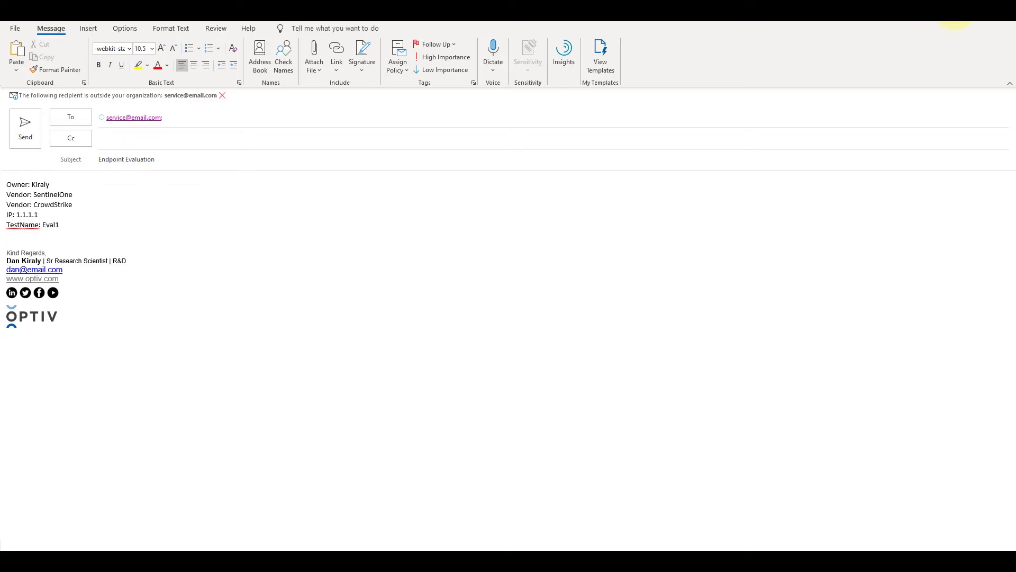
key(alt+Tab)
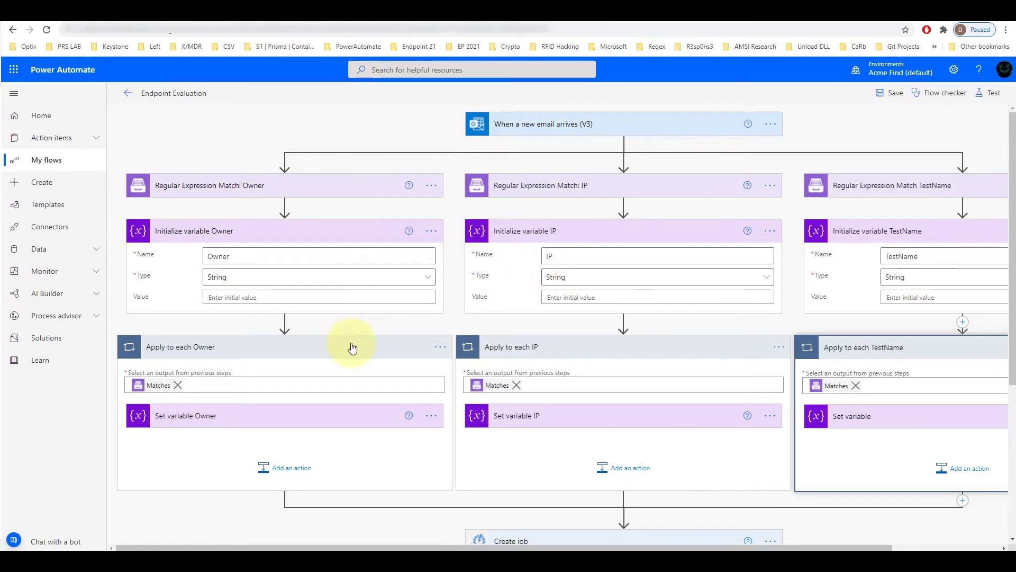
Step: Collapse the Owner, IP and TestName variable steps and the Owner and TestName loops
click(276, 233)
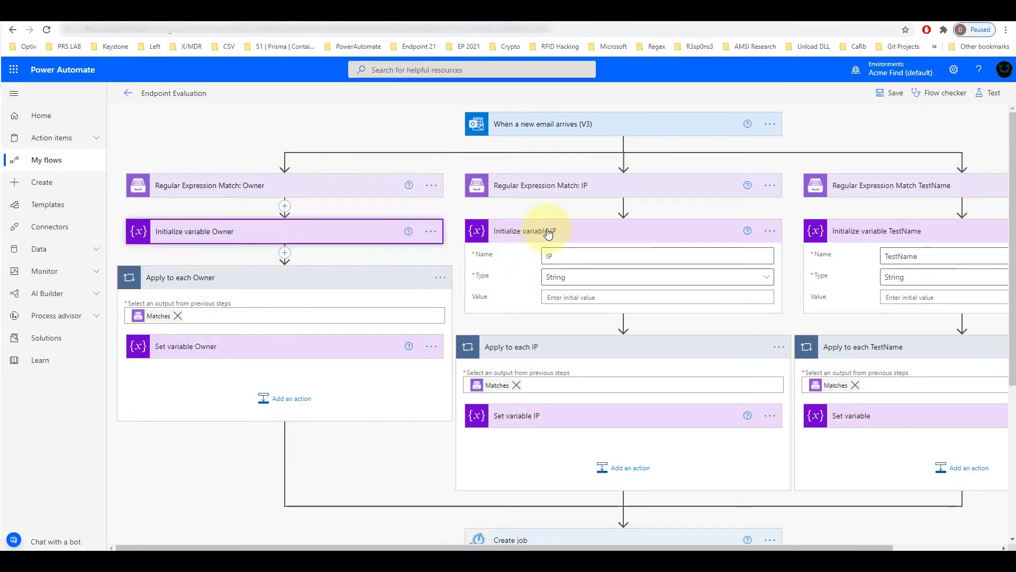
click(763, 230)
click(869, 230)
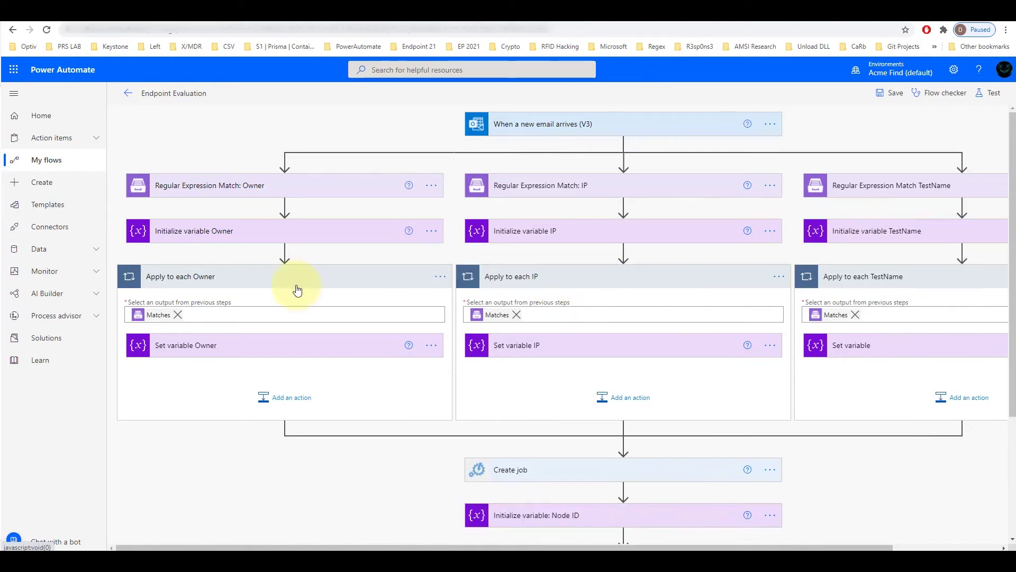
click(411, 288)
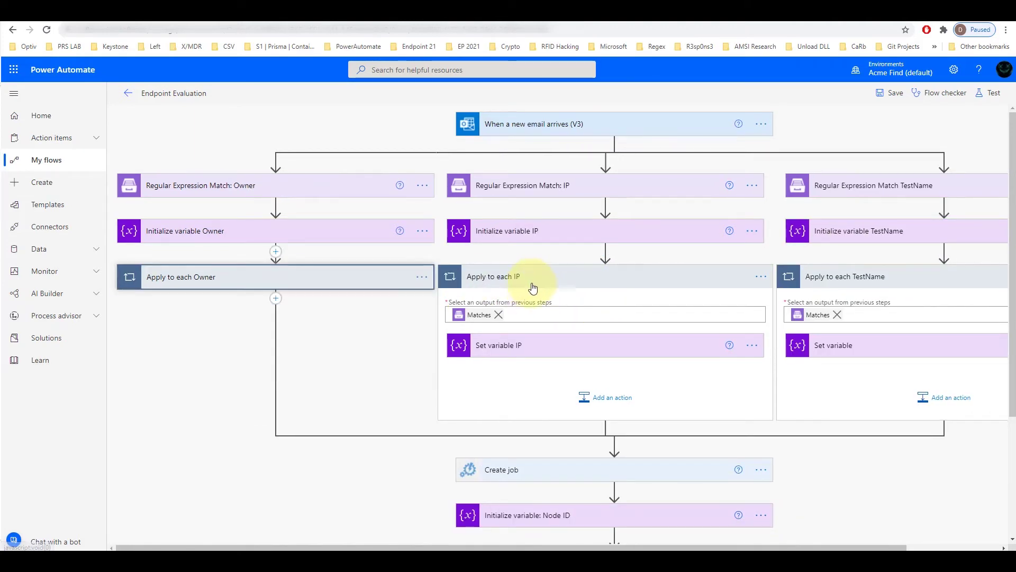
click(798, 275)
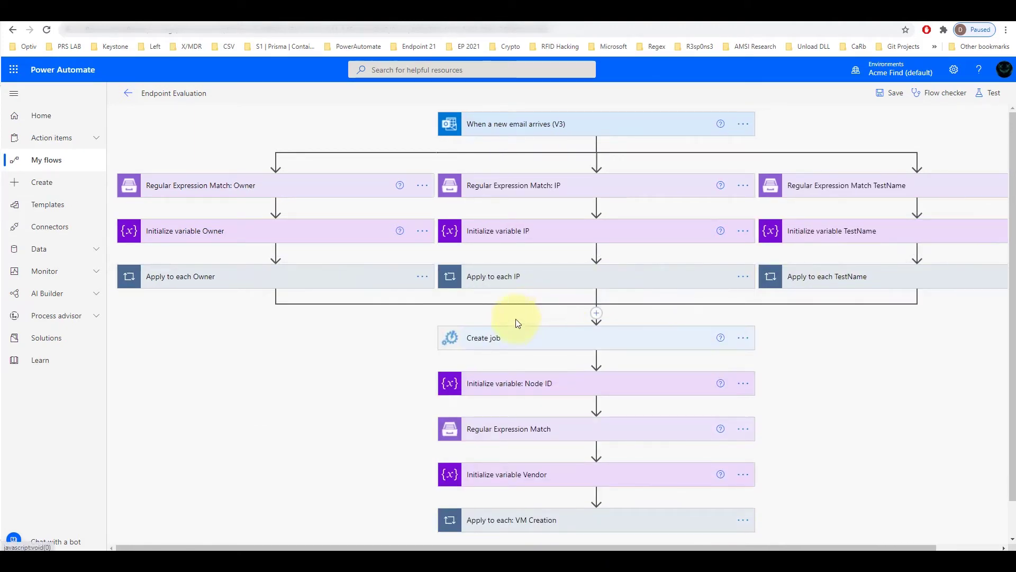
click(508, 340)
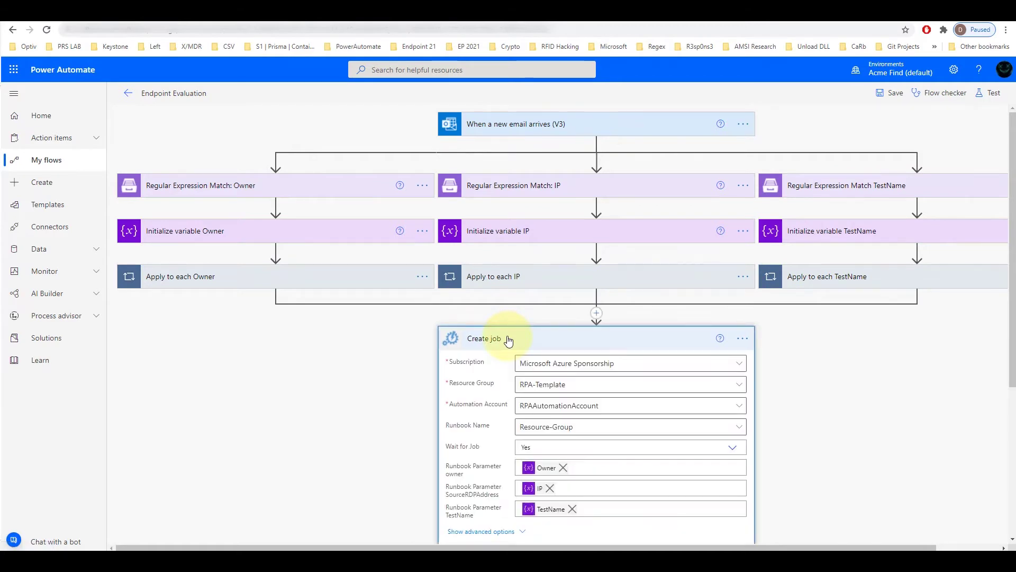
scroll(509, 339, down, 1)
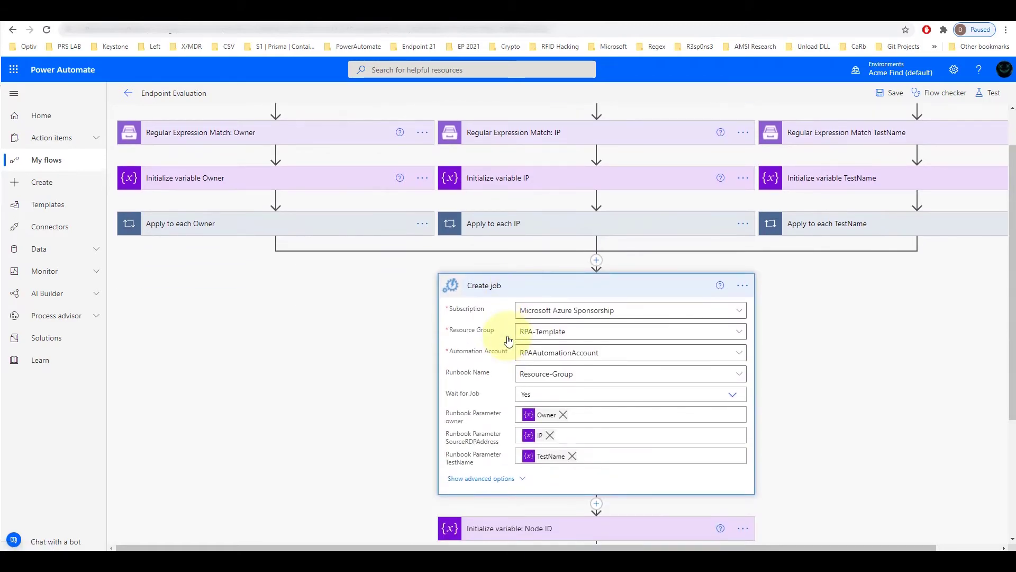
scroll(505, 341, up, 1)
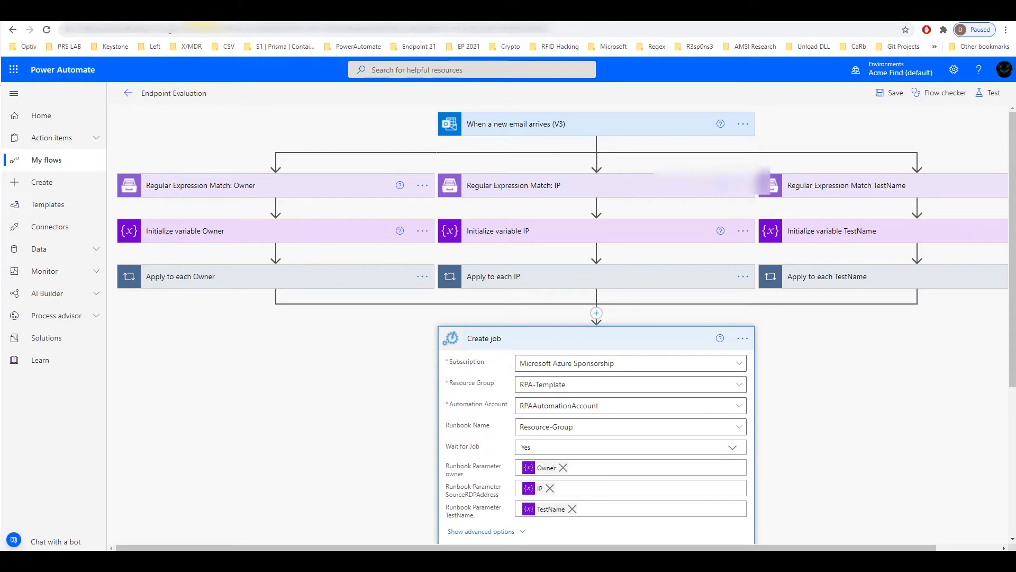
Step: Switch to the Azure portal tab showing the Resource-Group runbook overview
click(200, 22)
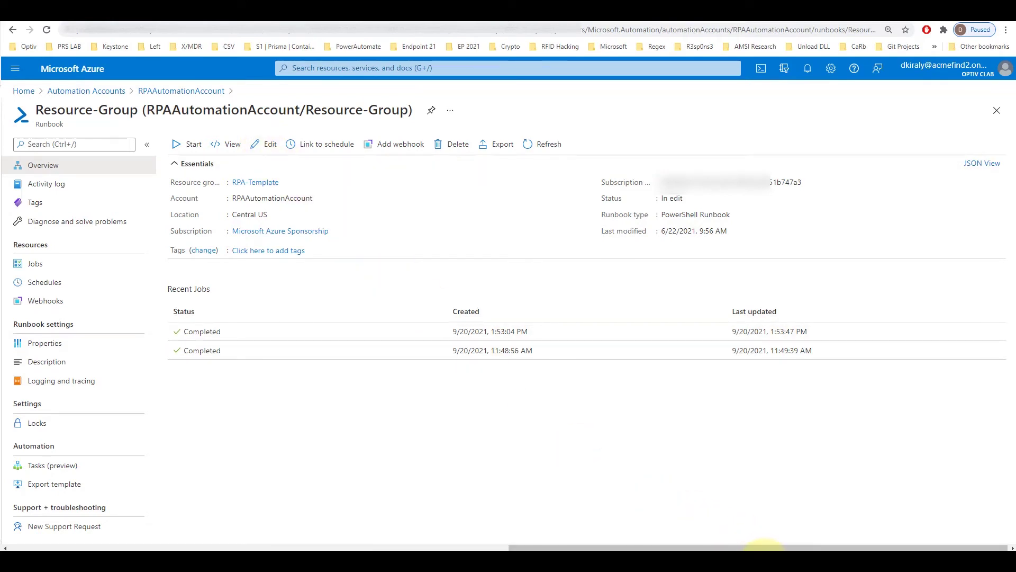
Step: Review the runbook script in Word, from the Thumbprint, TenantId and ApplicationId lines down to the network code
mouse_move(767, 561)
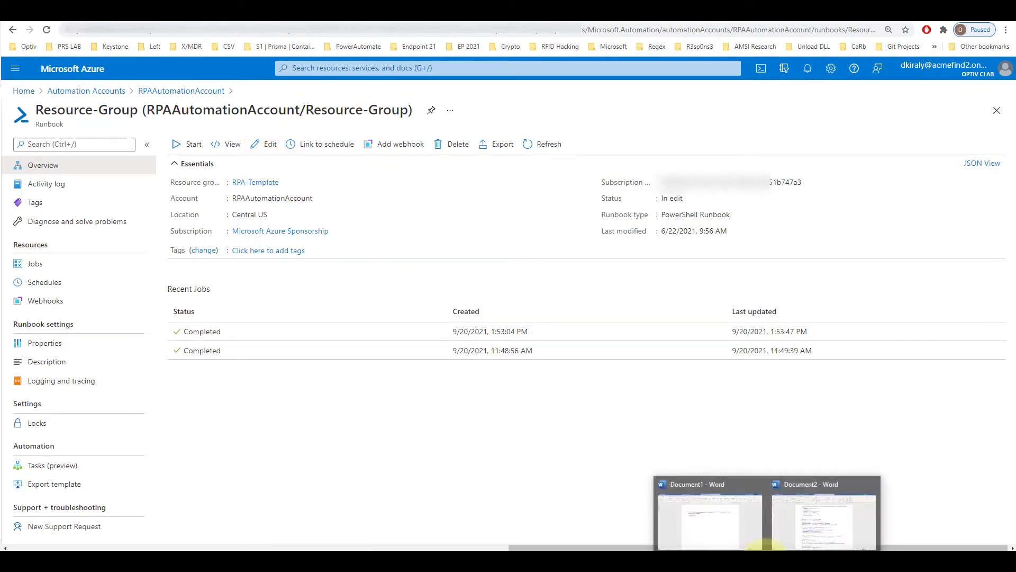
click(808, 530)
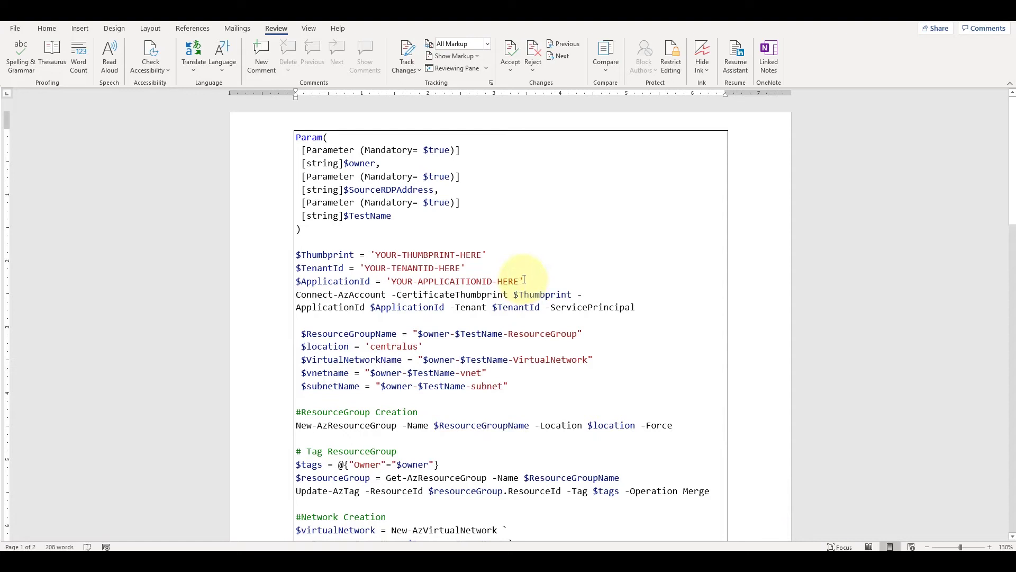
drag(524, 279, 286, 259)
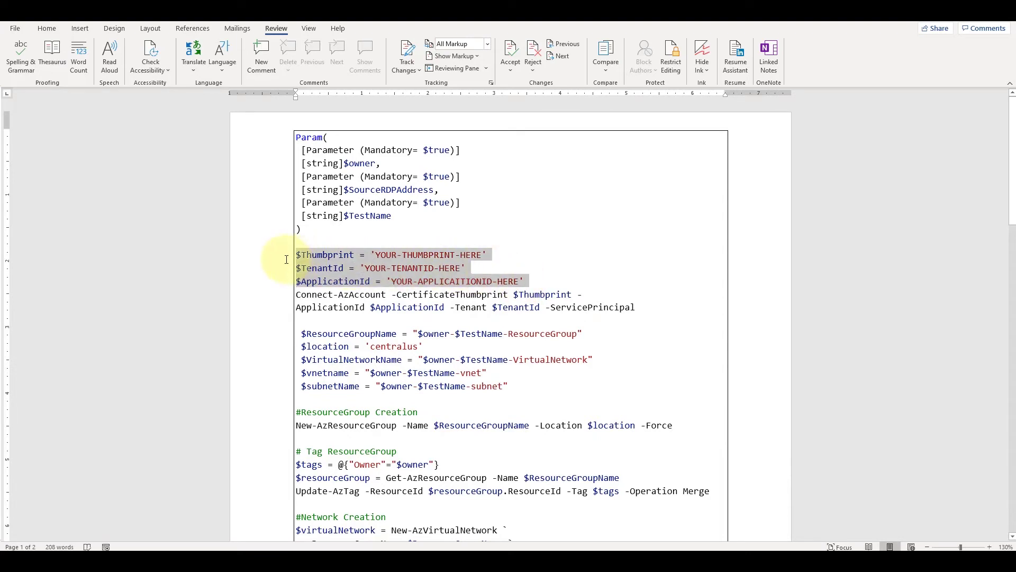
click(533, 226)
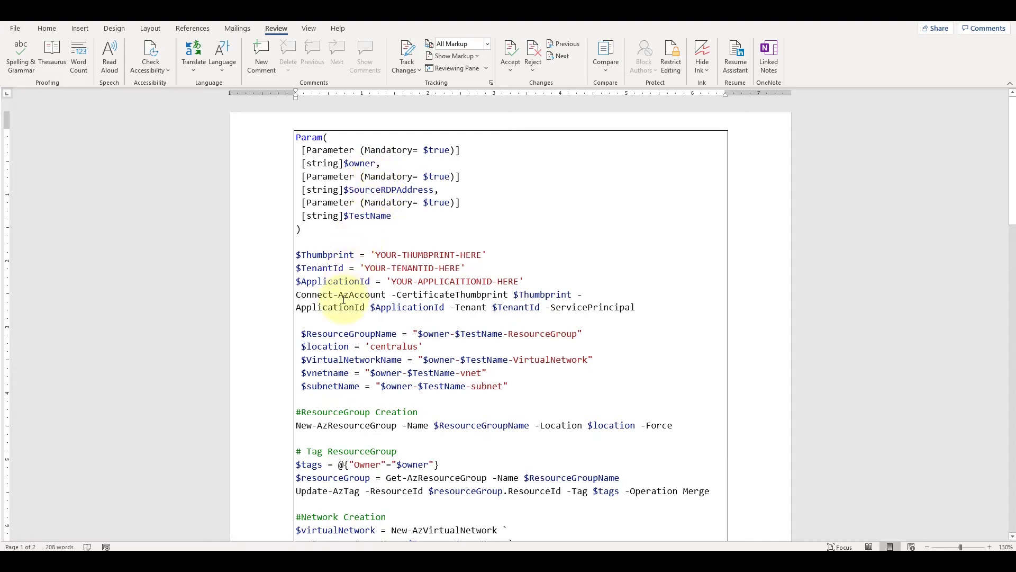
scroll(343, 300, down, 1)
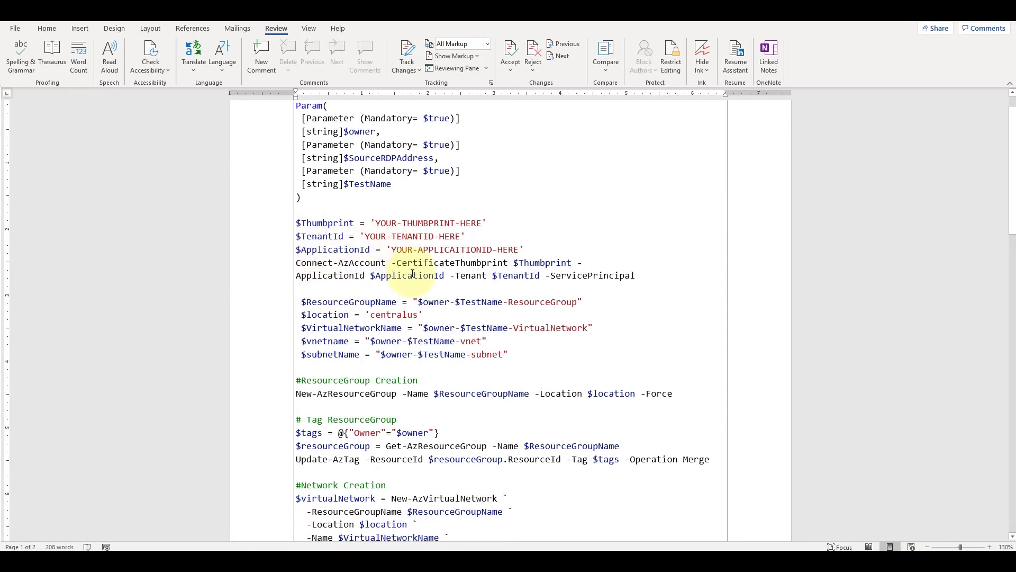
scroll(408, 271, down, 2)
scroll(412, 273, down, 2)
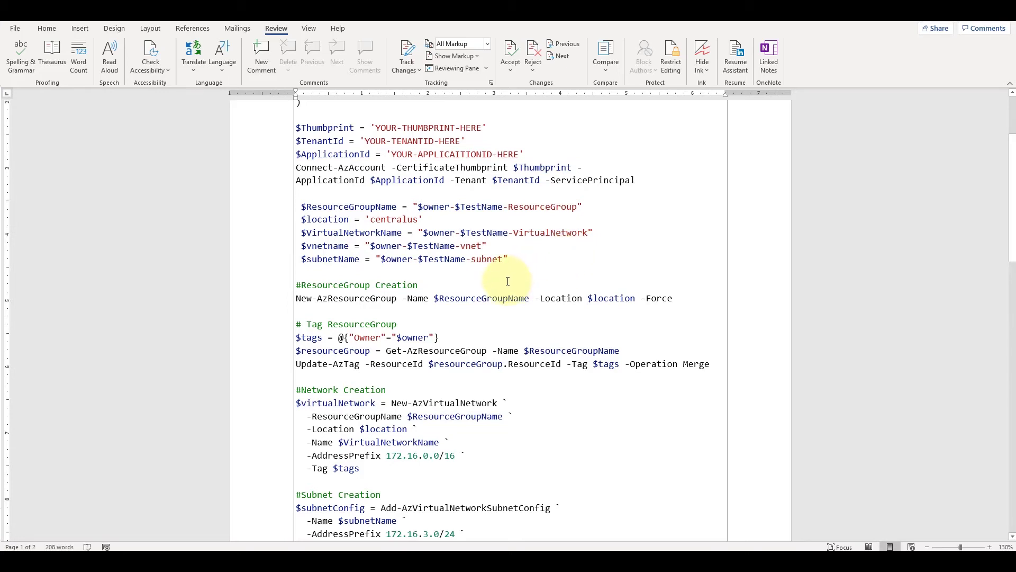
scroll(508, 281, down, 1)
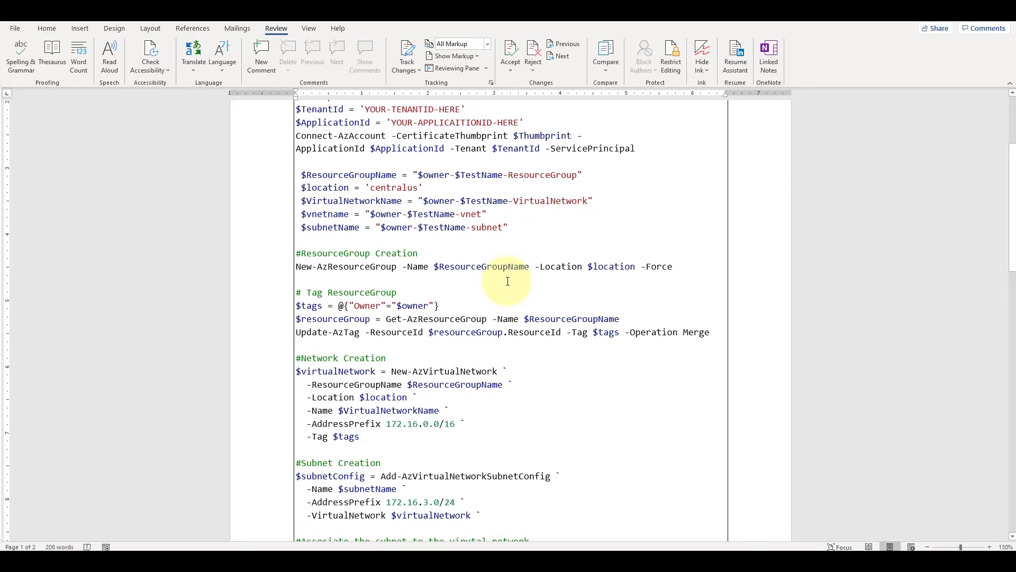
scroll(449, 281, down, 1)
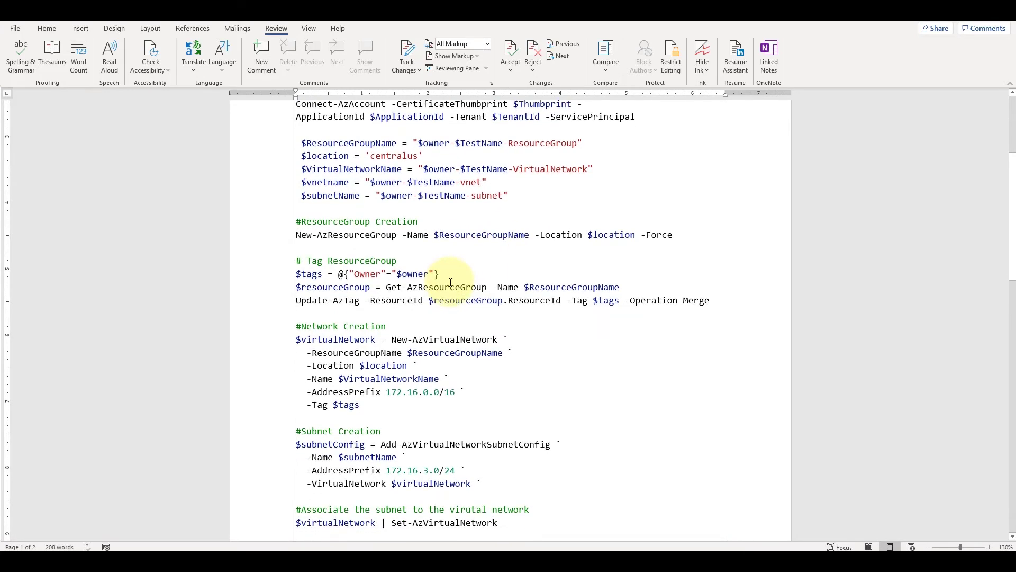
scroll(449, 281, down, 1)
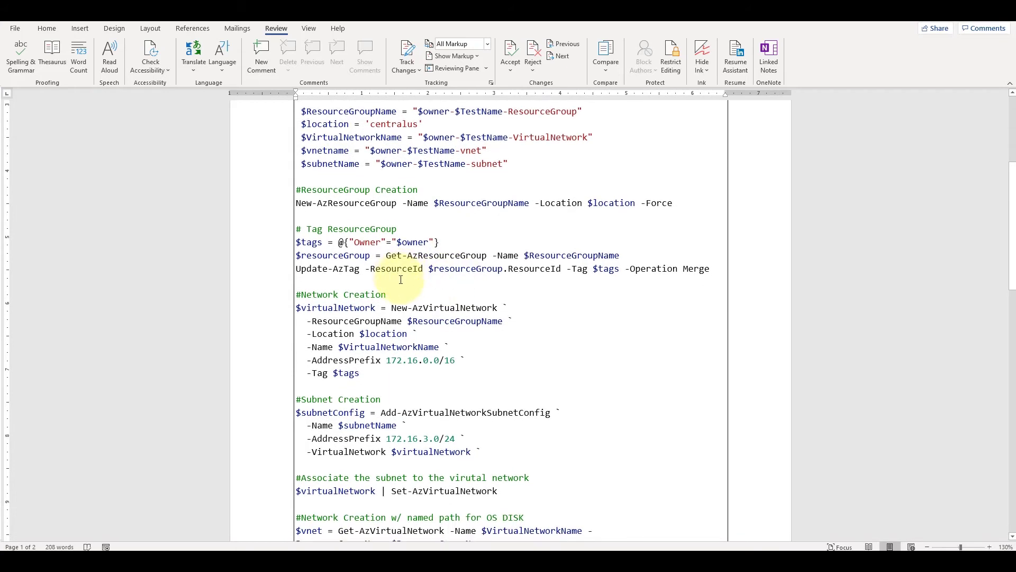
scroll(401, 279, down, 2)
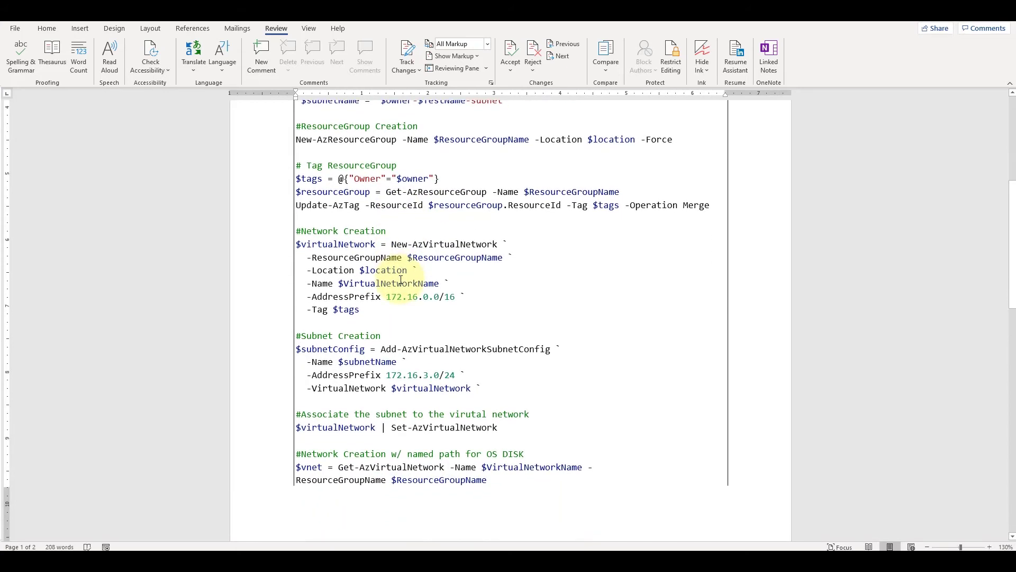
scroll(405, 287, down, 1)
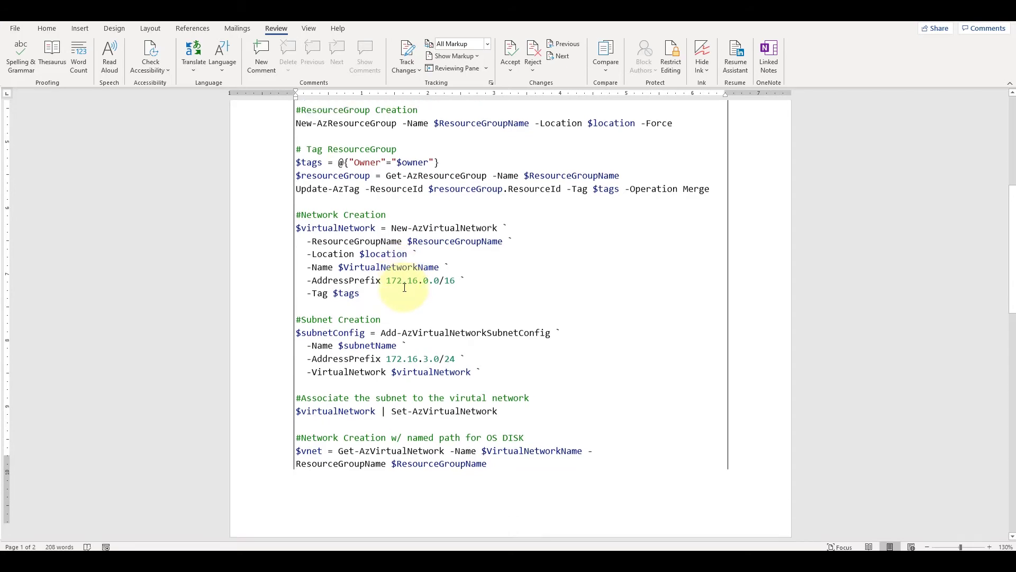
scroll(405, 321, down, 2)
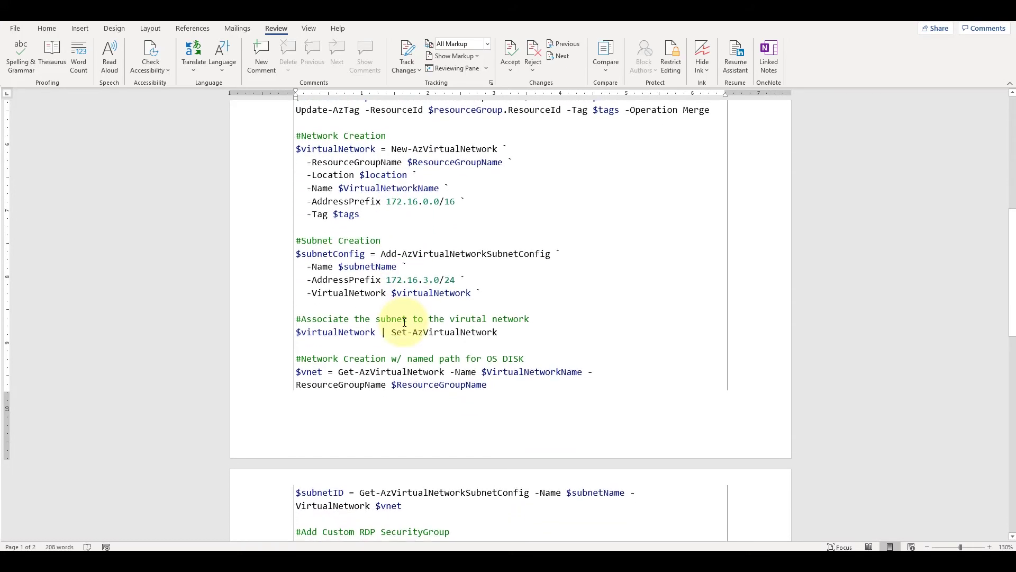
scroll(405, 322, down, 1)
scroll(405, 322, down, 2)
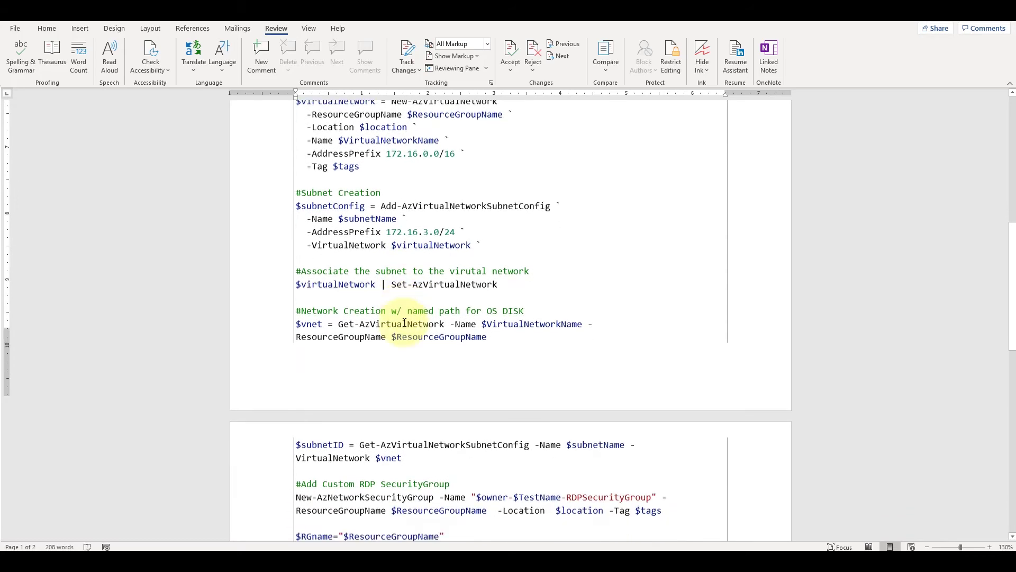
scroll(404, 322, down, 1)
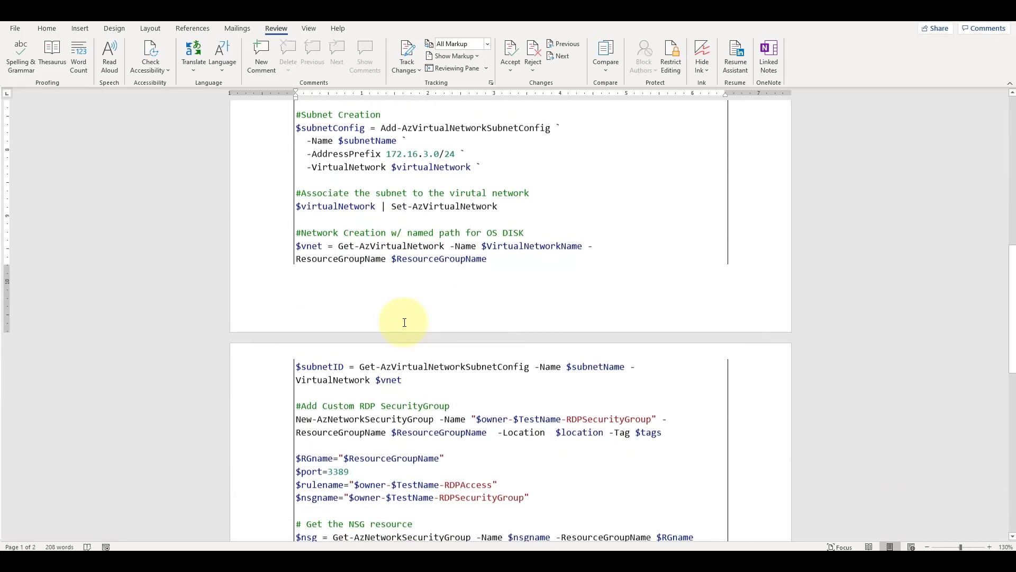
scroll(404, 322, down, 1)
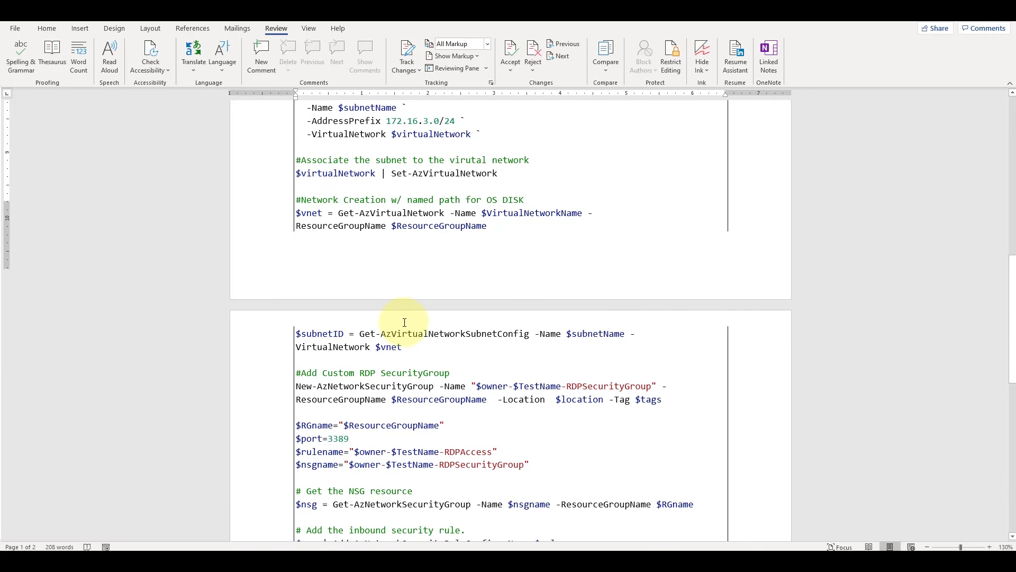
scroll(405, 322, down, 4)
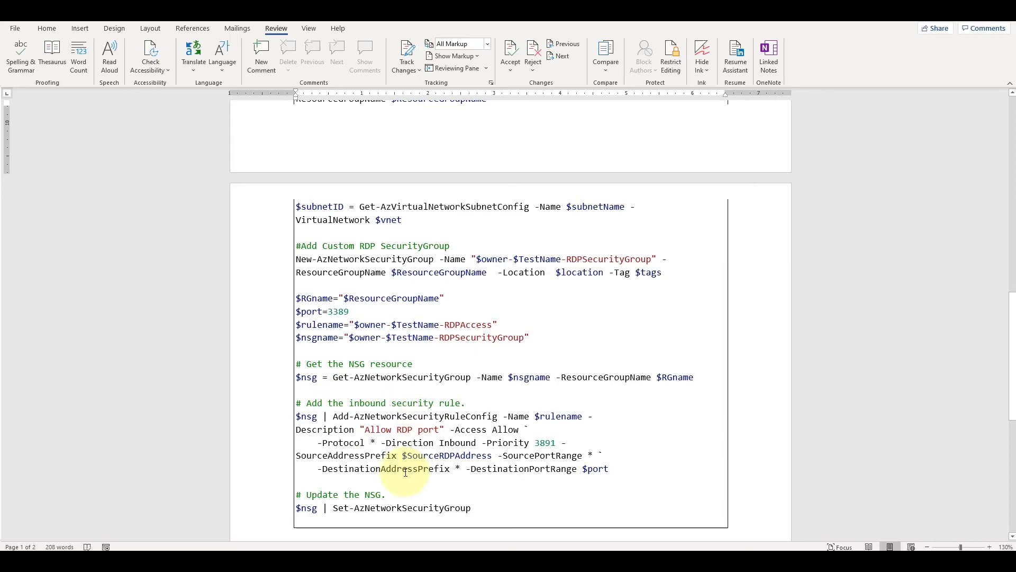
scroll(406, 472, down, 3)
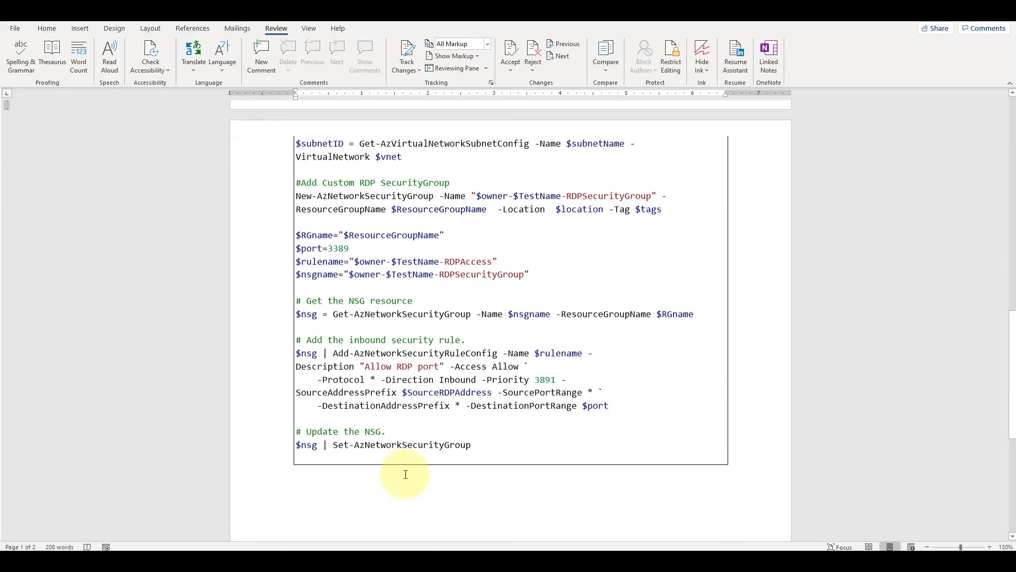
scroll(515, 445, up, 5)
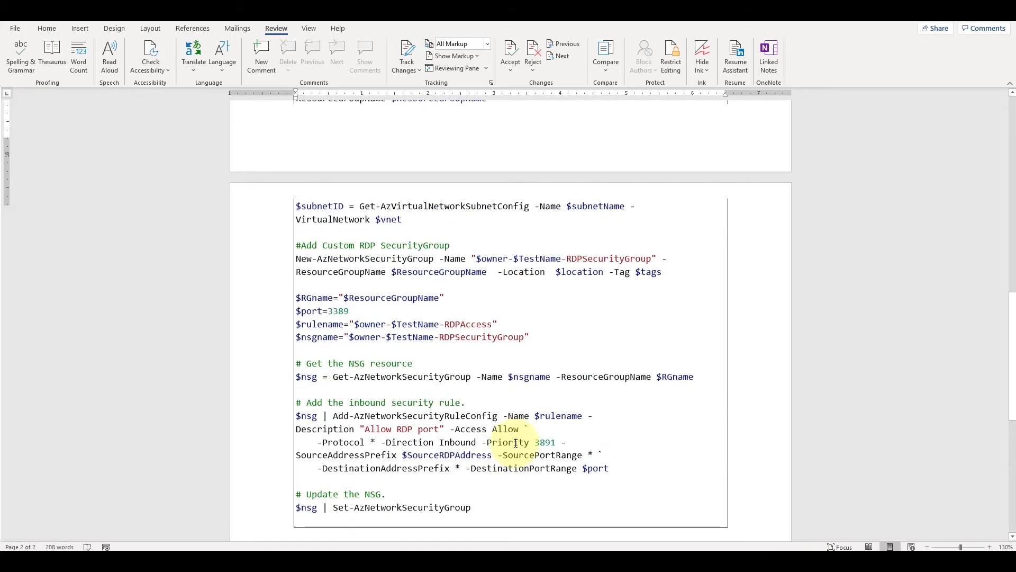
scroll(514, 445, up, 20)
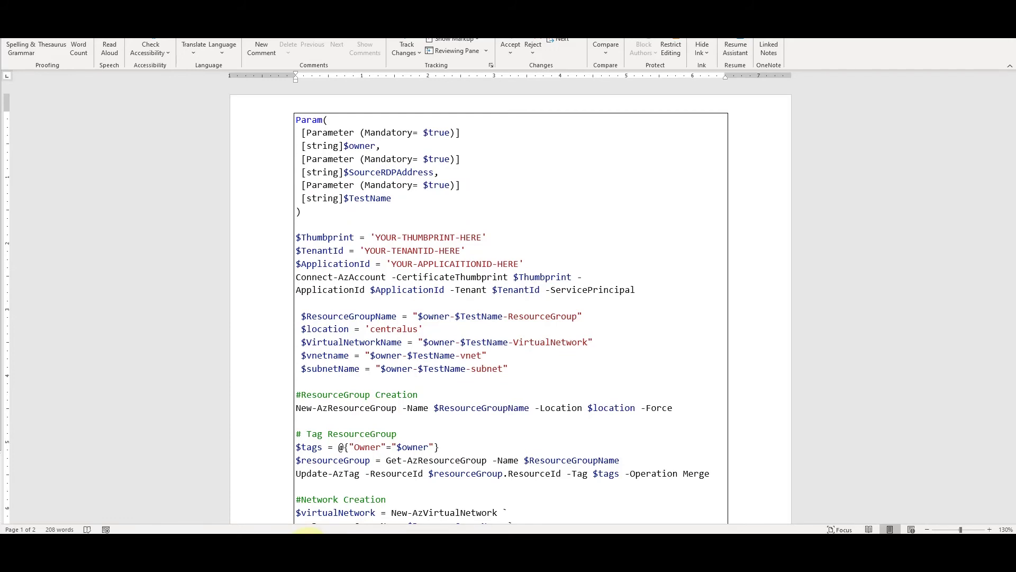
Step: In the Endpoint Evaluation run, expand Create job to view its runbook inputs (1.1.1.1, Eval1)
click(307, 532)
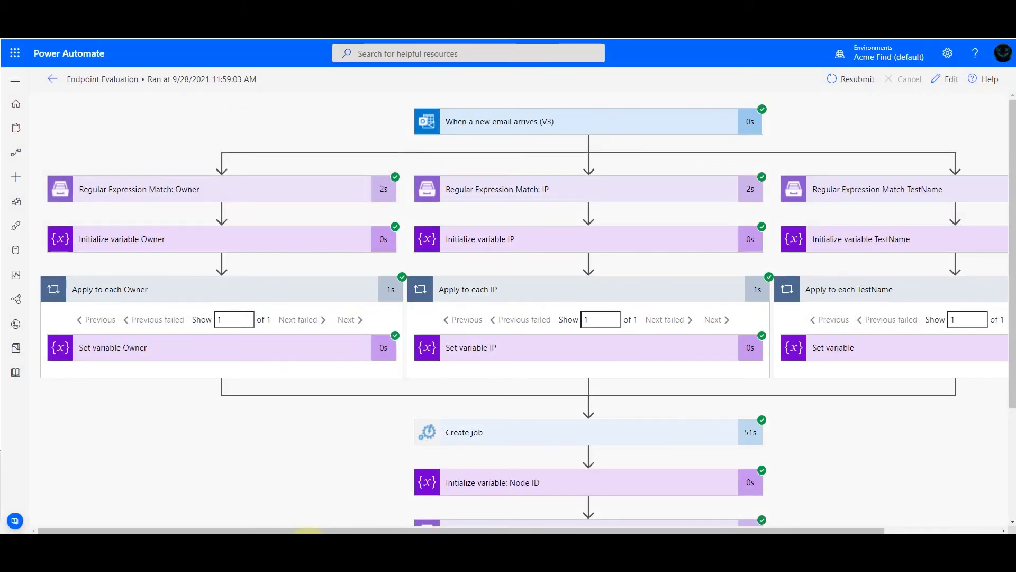
click(502, 433)
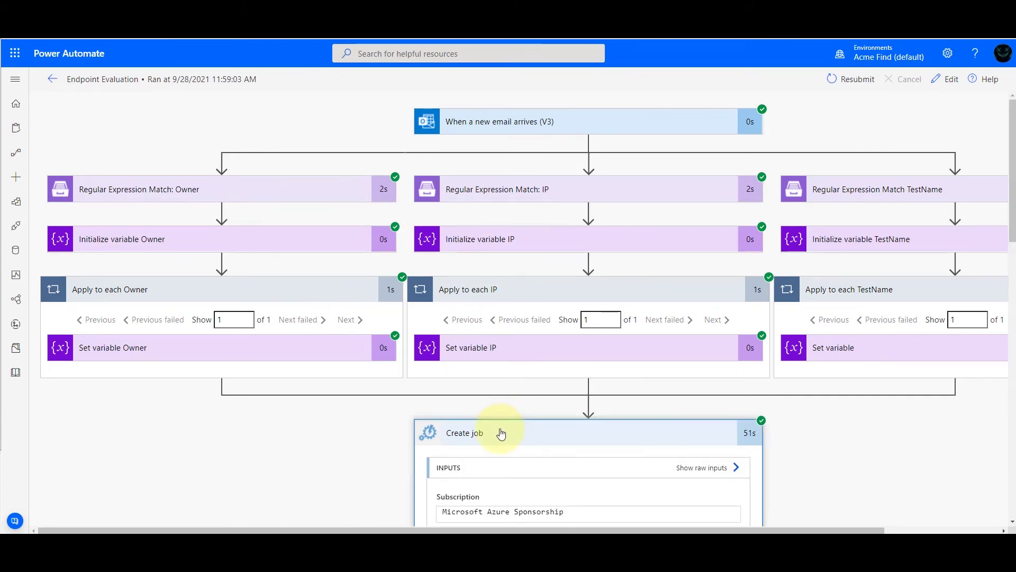
scroll(502, 433, down, 3)
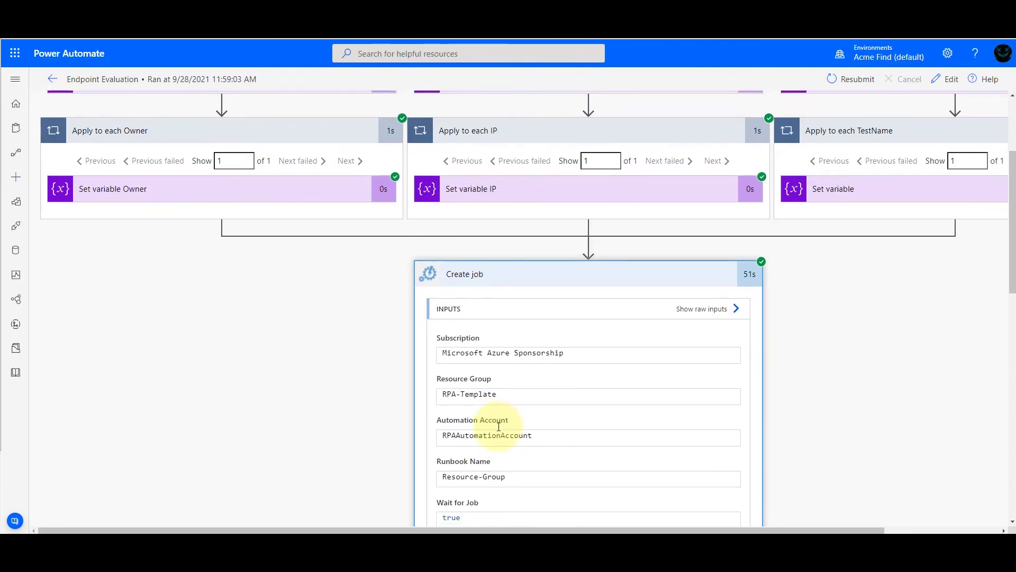
scroll(500, 431, down, 2)
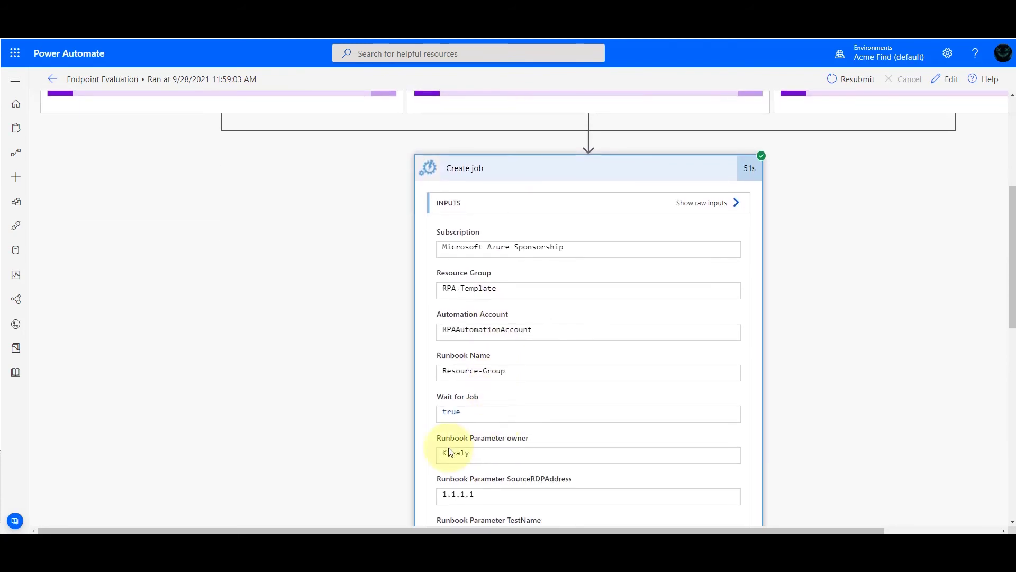
scroll(513, 449, down, 1)
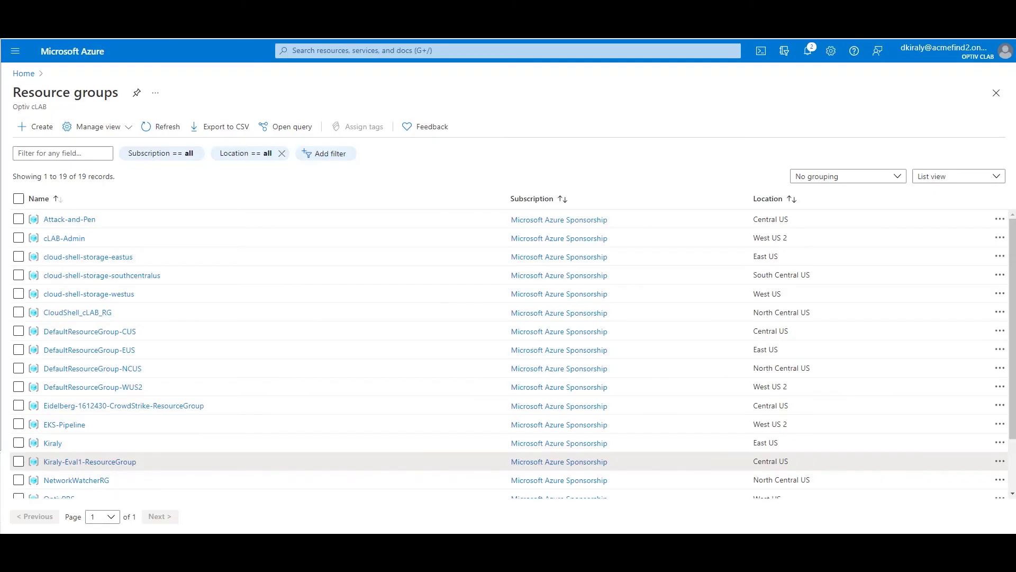
Step: Refresh the resource groups list and open the new Eval1-ResourceGroup
click(149, 127)
scroll(143, 368, down, 2)
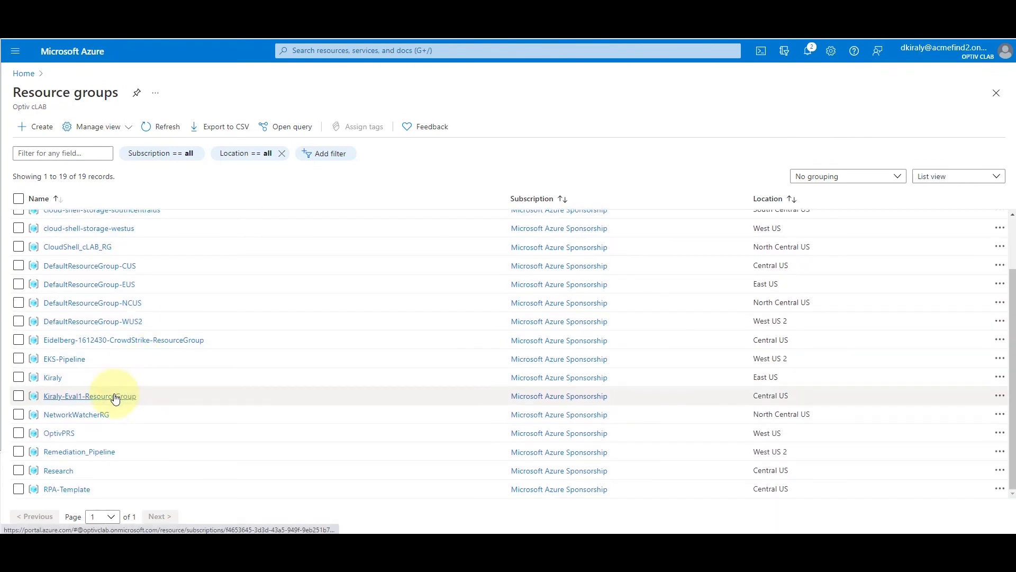
click(116, 397)
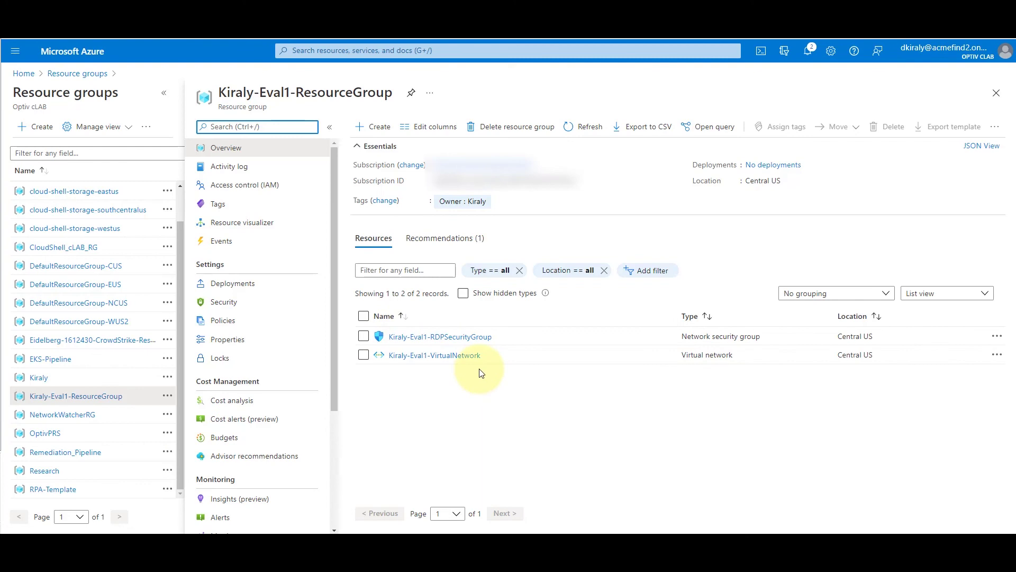
Step: Open the Eval1-RDPSecurityGroup network security group
click(462, 338)
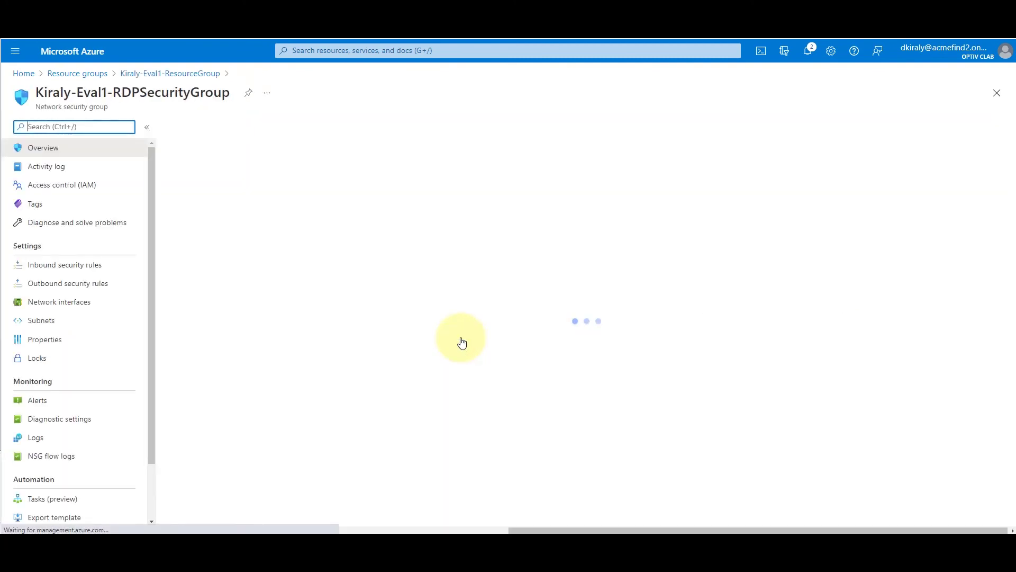